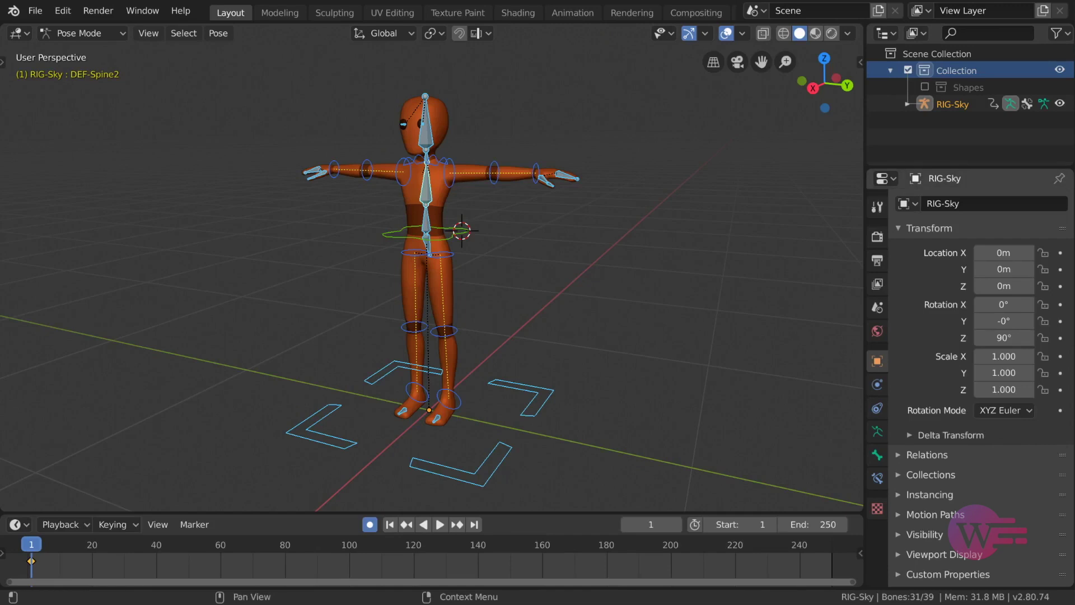
# Step: Select RIG-Sky's pelvis, right arm ring and shoulder controls, and test-move the pelvis without committing
pyautogui.click(459, 234)
pyautogui.scroll(2, 479, 235)
pyautogui.moveTo(502, 237); pyautogui.dragTo(526, 245, button='middle')
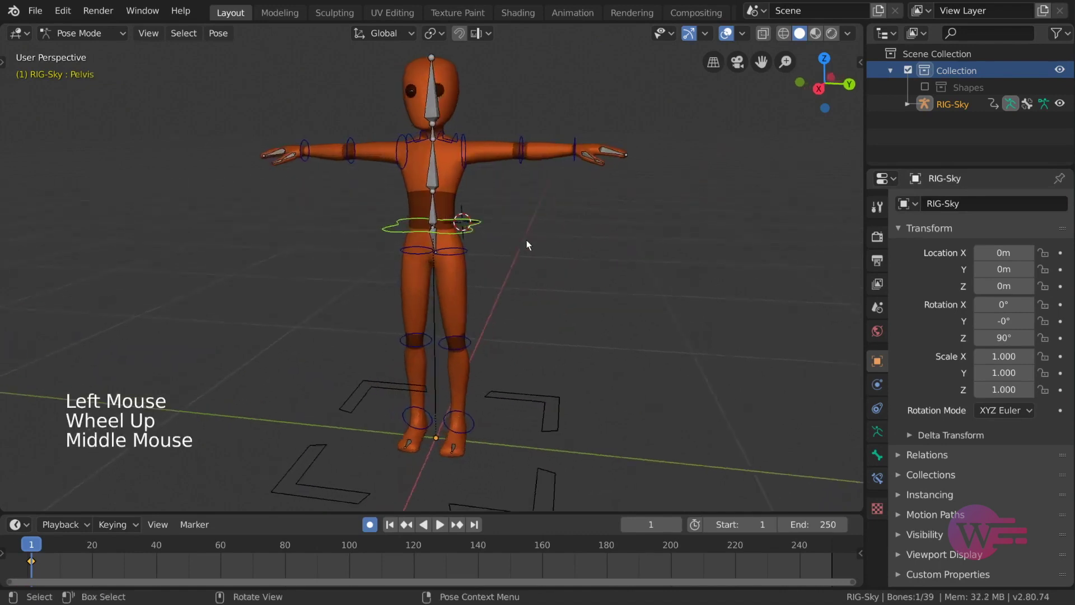
pyautogui.click(519, 160)
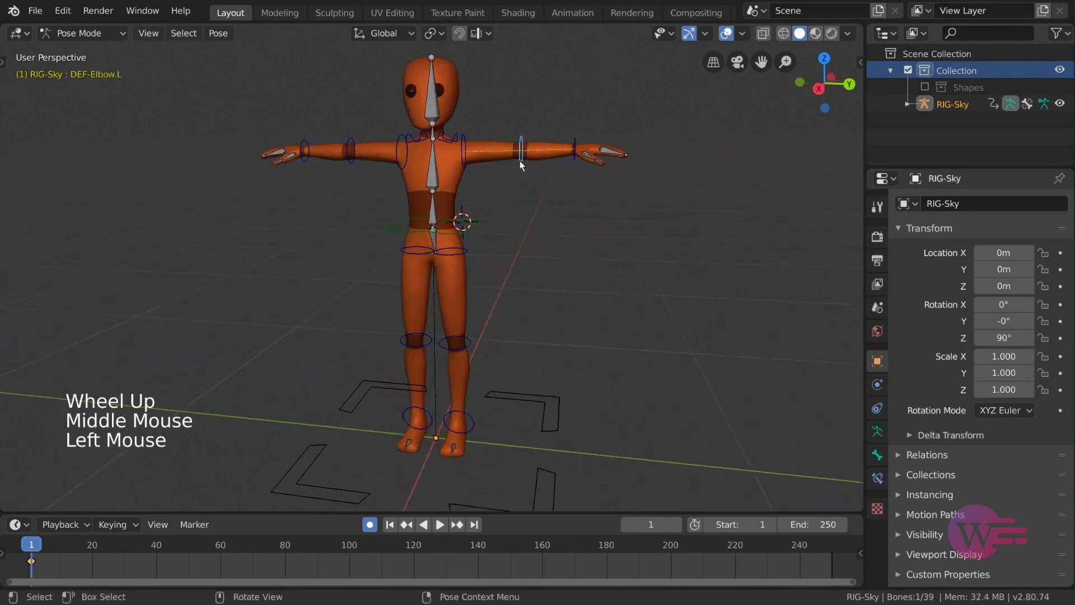
pyautogui.click(465, 164)
pyautogui.click(468, 238)
pyautogui.press('g')
pyautogui.press('Escape')
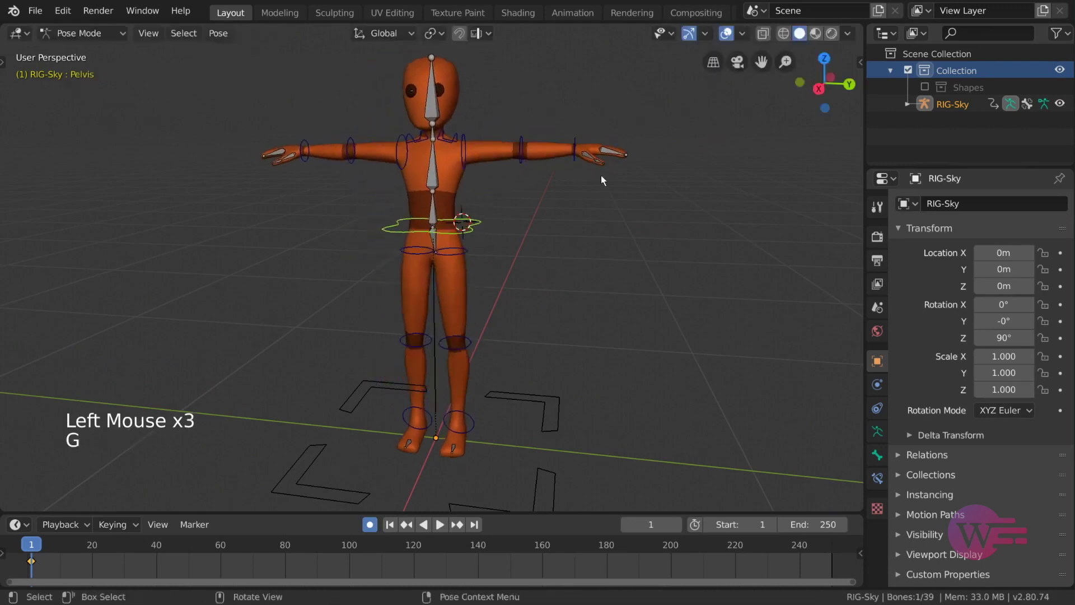
# Step: Hide the left arm controls, including DEF-Elbow.L and the left shoulder bone
pyautogui.click(577, 162)
pyautogui.moveTo(571, 179)
pyautogui.mouseDown(button='middle')
pyautogui.moveTo(562, 189)
pyautogui.moveTo(575, 186)
pyautogui.mouseUp(button='middle')
pyautogui.click(524, 173)
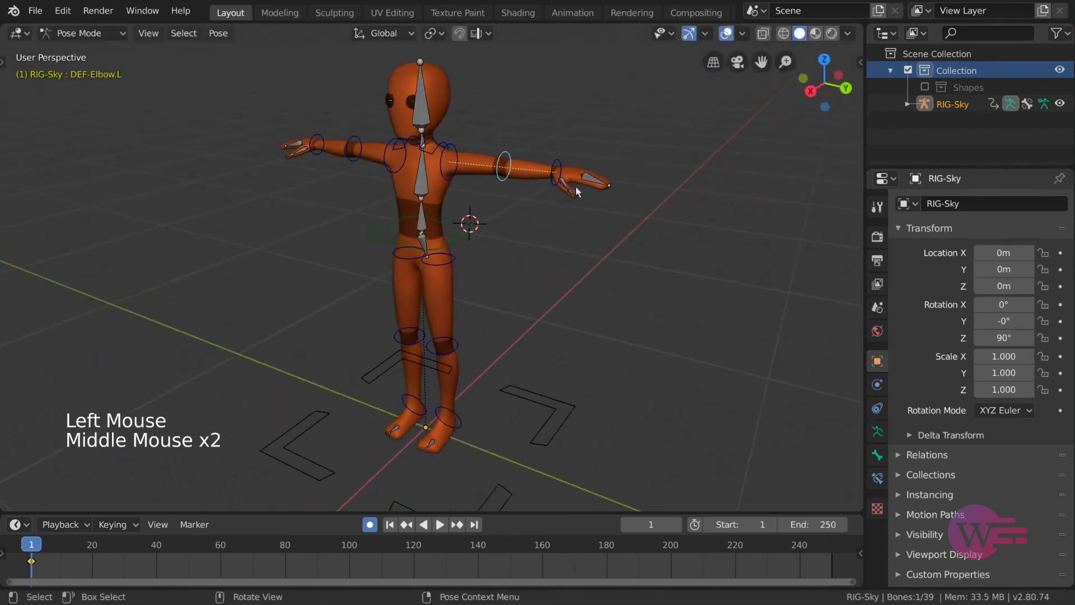
pyautogui.keyDown('shift'); pyautogui.click(481, 152); pyautogui.keyUp('shift')
pyautogui.keyDown('shift'); pyautogui.click(472, 152); pyautogui.keyUp('shift')
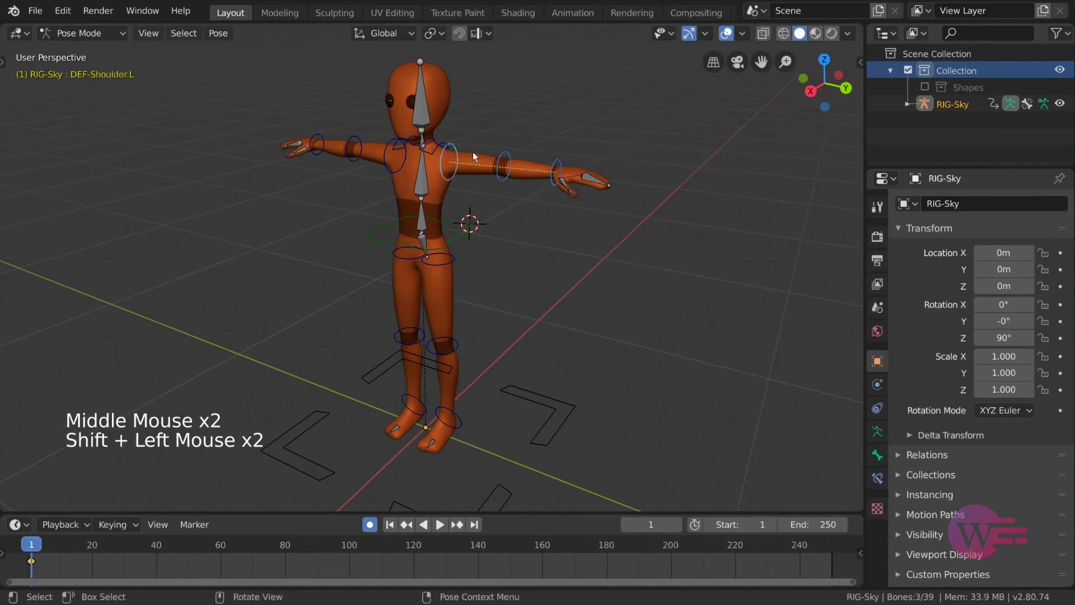
pyautogui.press('h')
# Step: Hide the right arm controls from DEF-Shoulder.R, then undo and reveal all hidden bones
pyautogui.moveTo(499, 200); pyautogui.dragTo(506, 194, button='middle')
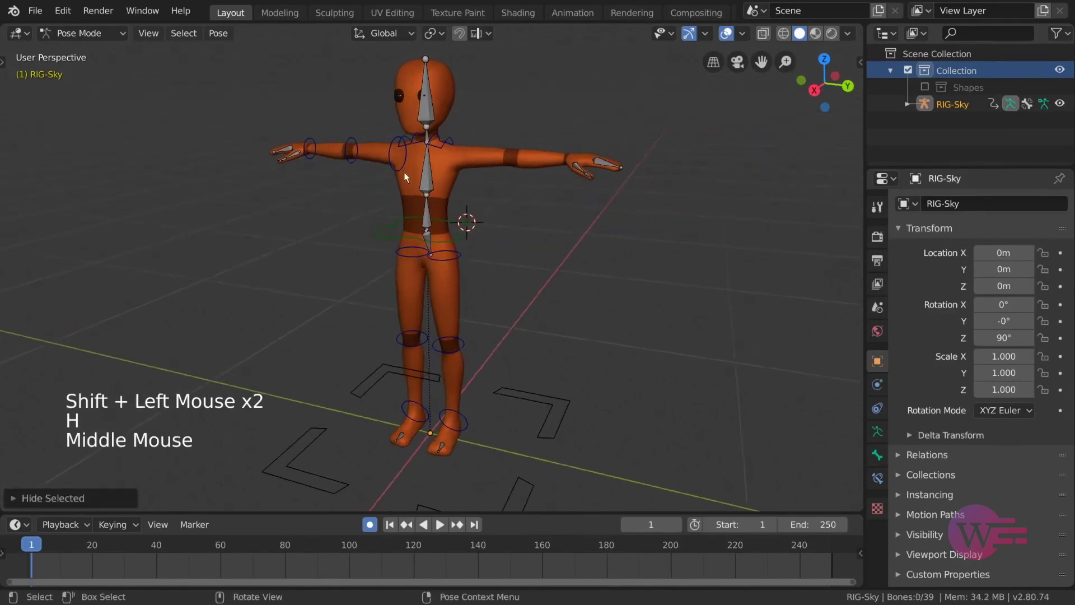
pyautogui.click(370, 163)
pyautogui.keyDown('shift'); pyautogui.click(350, 161); pyautogui.keyUp('shift')
pyautogui.keyDown('shift'); pyautogui.click(313, 157); pyautogui.keyUp('shift')
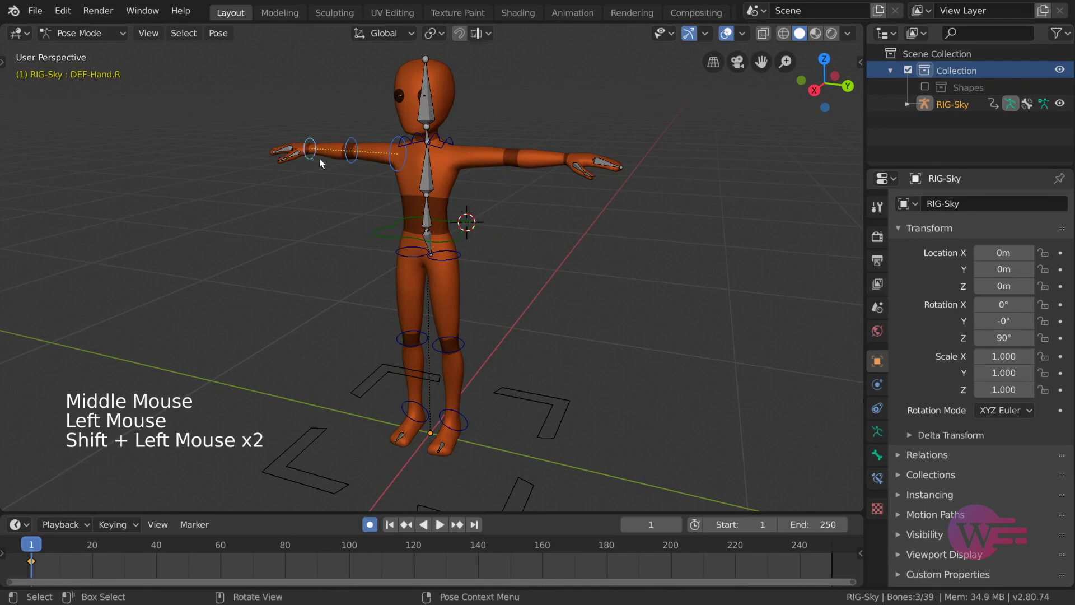
pyautogui.press('h')
pyautogui.moveTo(459, 196)
pyautogui.mouseDown(button='middle')
pyautogui.moveTo(504, 211)
pyautogui.moveTo(479, 182)
pyautogui.moveTo(479, 194)
pyautogui.mouseUp(button='middle')
pyautogui.hotkey('ctrl', 'z')
pyautogui.hotkey('ctrl', 'z')
pyautogui.hotkey('ctrl', 'z')
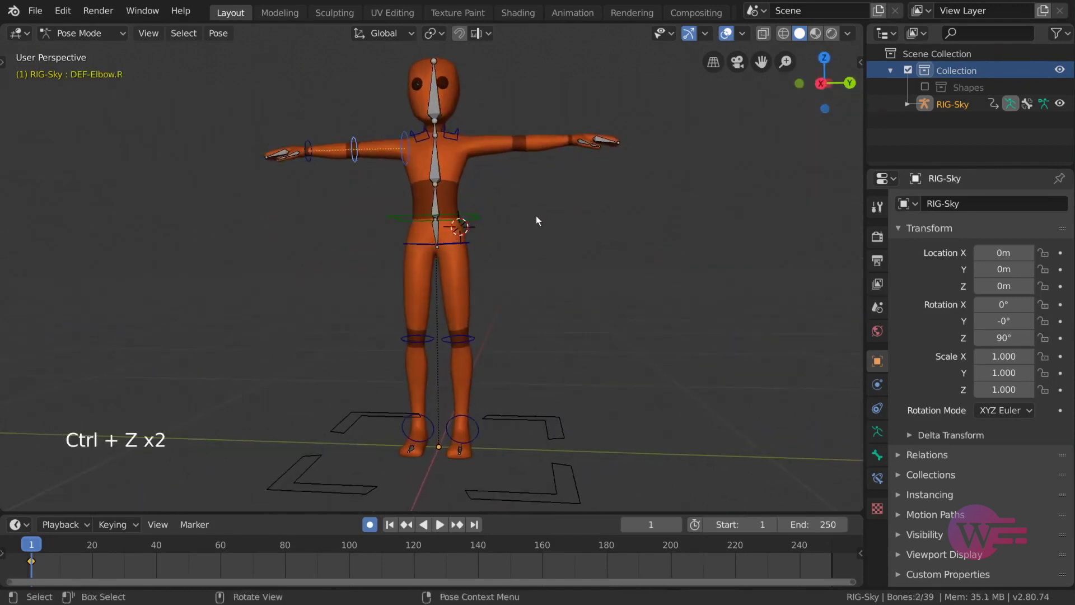
pyautogui.hotkey('ctrl', 'z')
pyautogui.moveTo(512, 142); pyautogui.dragTo(516, 174, button='middle')
pyautogui.hotkey('alt', 'h')
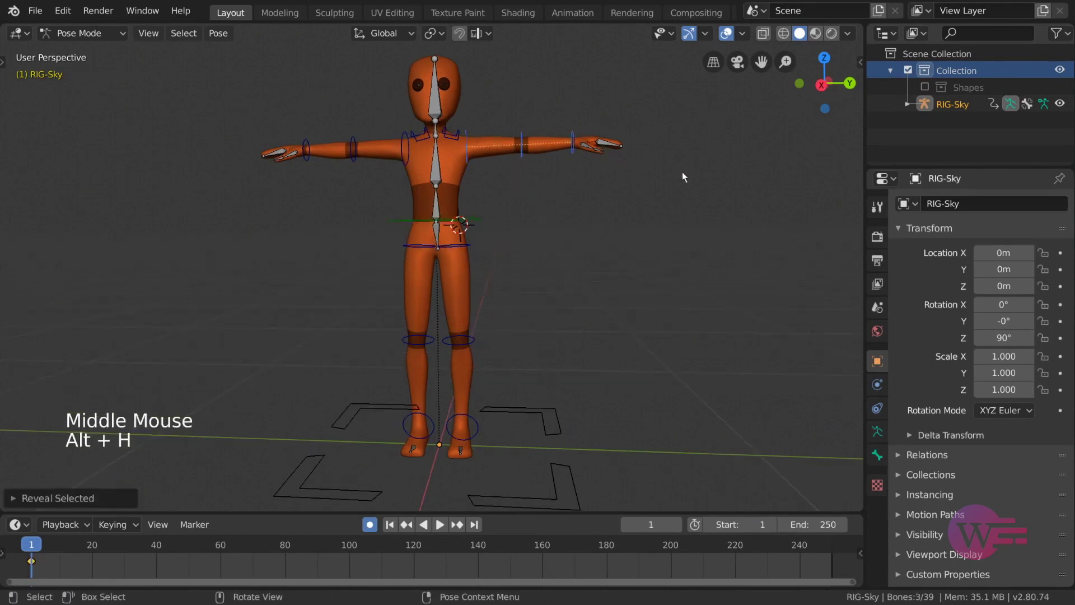
# Step: In Armature data, view bone layers 3 and 2 one at a time, selecting each layer's bones
pyautogui.click(878, 431)
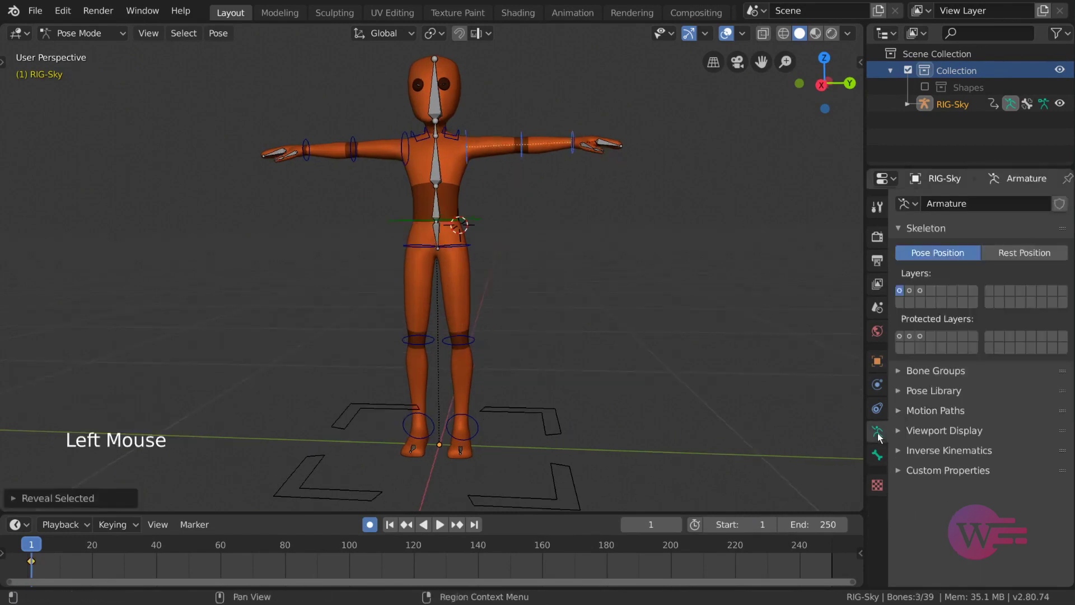
pyautogui.click(910, 290)
pyautogui.click(920, 290)
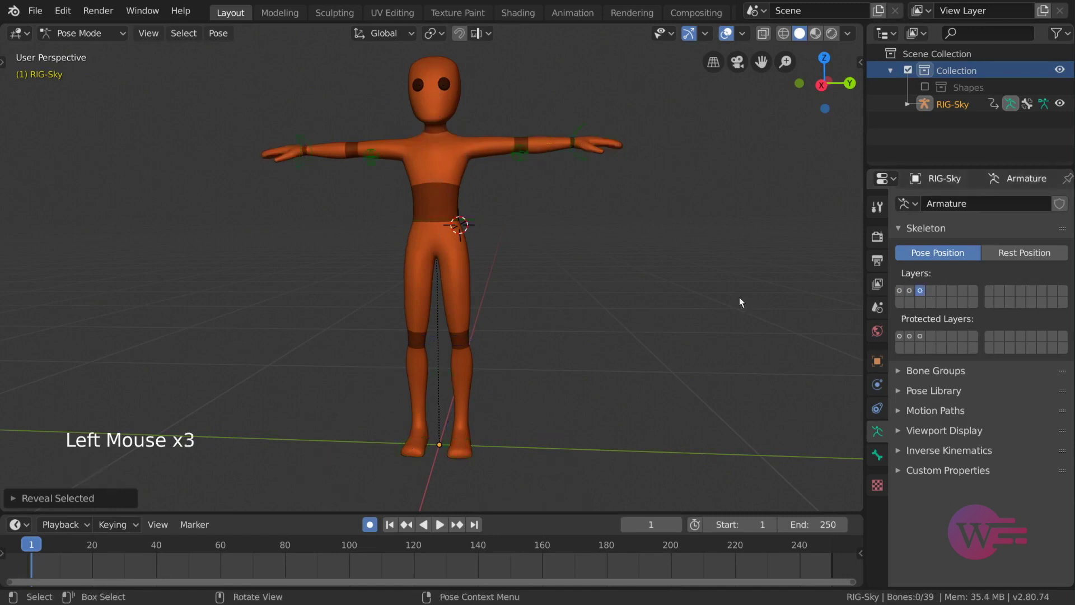
pyautogui.press('a')
pyautogui.moveTo(739, 297); pyautogui.dragTo(872, 284, button='middle')
pyautogui.click(910, 290)
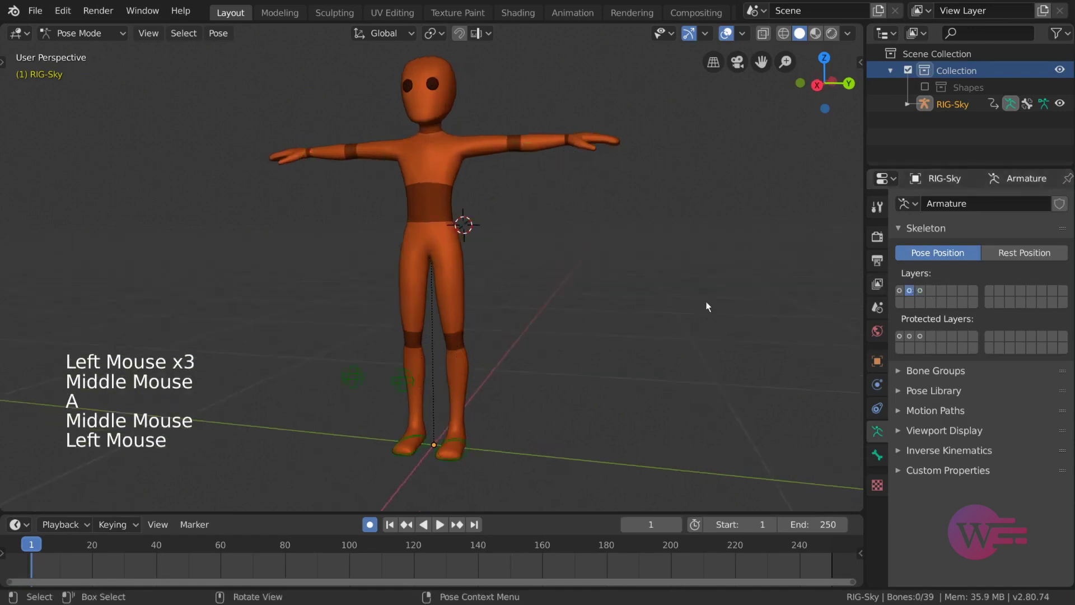
pyautogui.press('a')
pyautogui.keyDown('shift'); pyautogui.moveTo(705, 301); pyautogui.dragTo(594, 342, button='middle'); pyautogui.keyUp('shift')
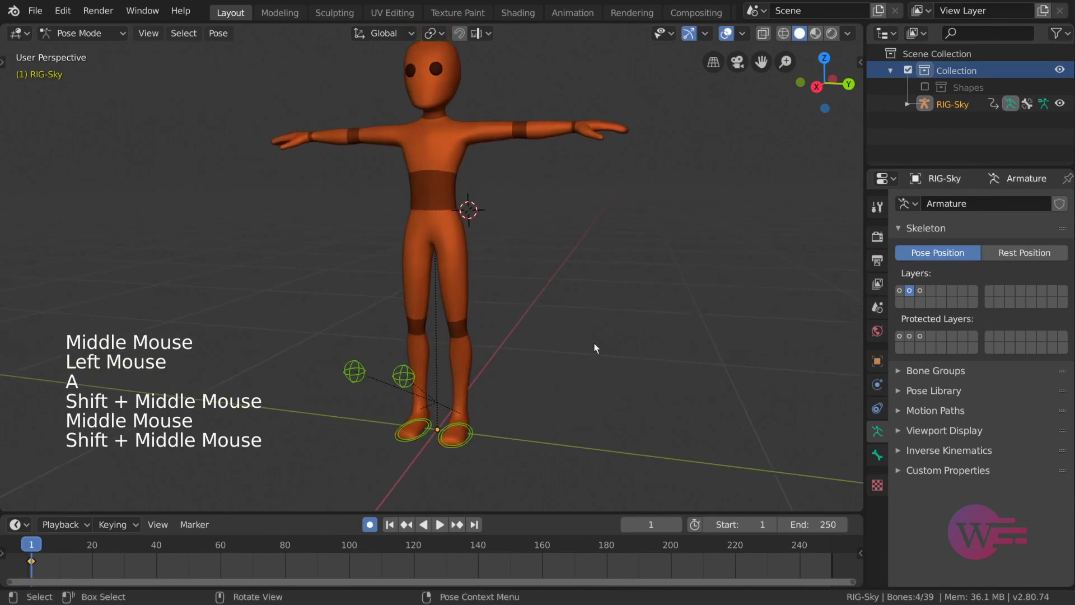
# Step: Show bone layers 1, 2 and 3 together and select all visible bones
pyautogui.click(899, 291)
pyautogui.keyDown('shift'); pyautogui.click(910, 291); pyautogui.keyUp('shift')
pyautogui.keyDown('shift'); pyautogui.moveTo(627, 247); pyautogui.dragTo(616, 280, button='middle'); pyautogui.keyUp('shift')
pyautogui.scroll(-2, 616, 280)
pyautogui.moveTo(616, 280); pyautogui.dragTo(714, 263, button='middle')
pyautogui.press('a')
pyautogui.keyDown('shift'); pyautogui.click(920, 291); pyautogui.keyUp('shift')
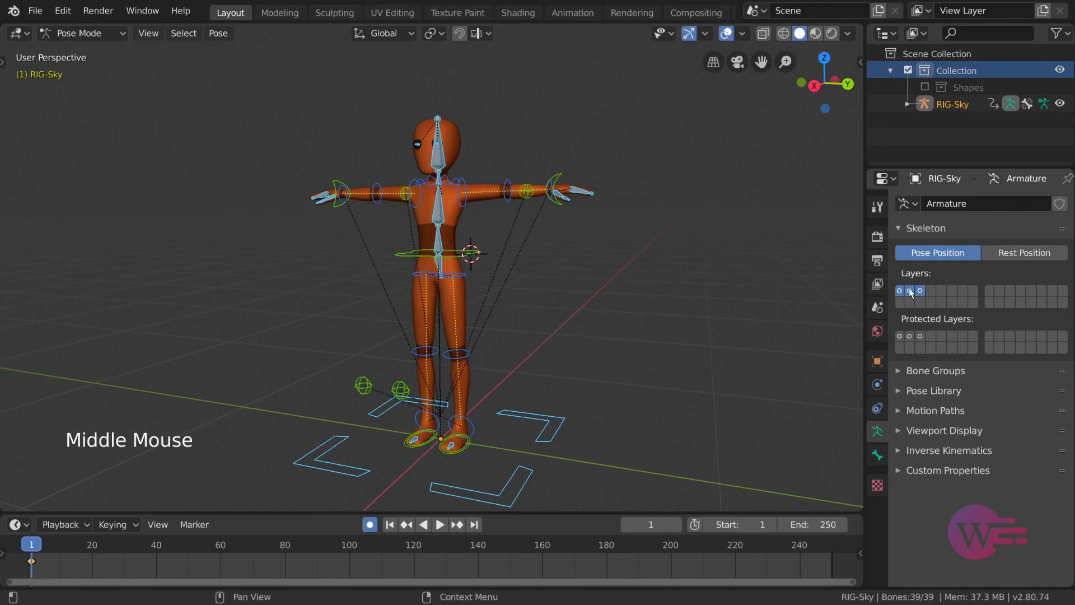
# Step: Select the pelvis control and test-move it, leaving the rig at rest
pyautogui.click(477, 255)
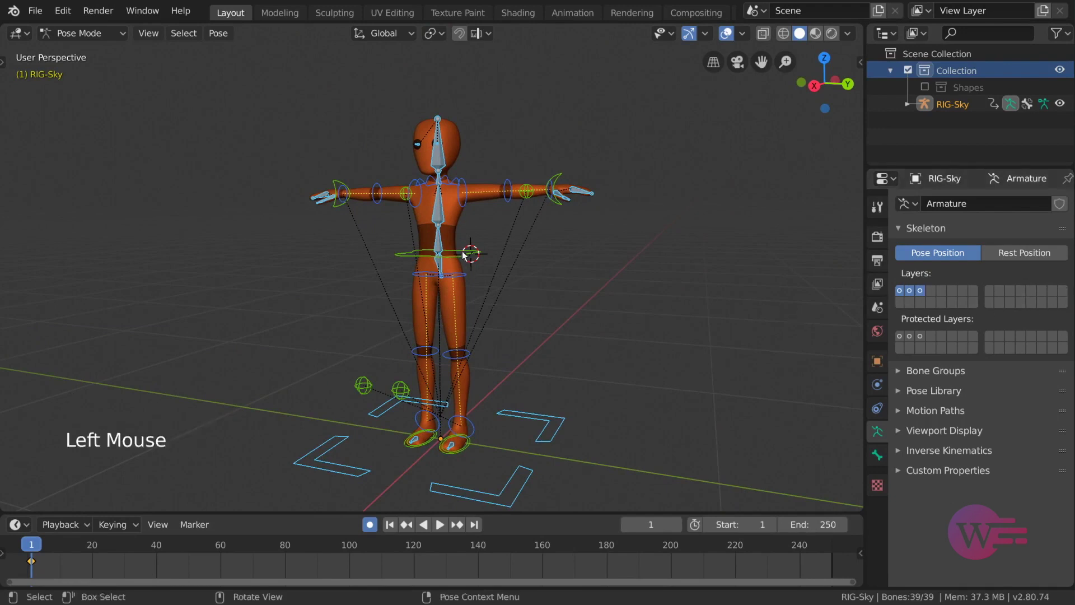
pyautogui.moveTo(502, 251); pyautogui.dragTo(565, 264, button='middle')
pyautogui.press('g')
pyautogui.rightClick(567, 263)
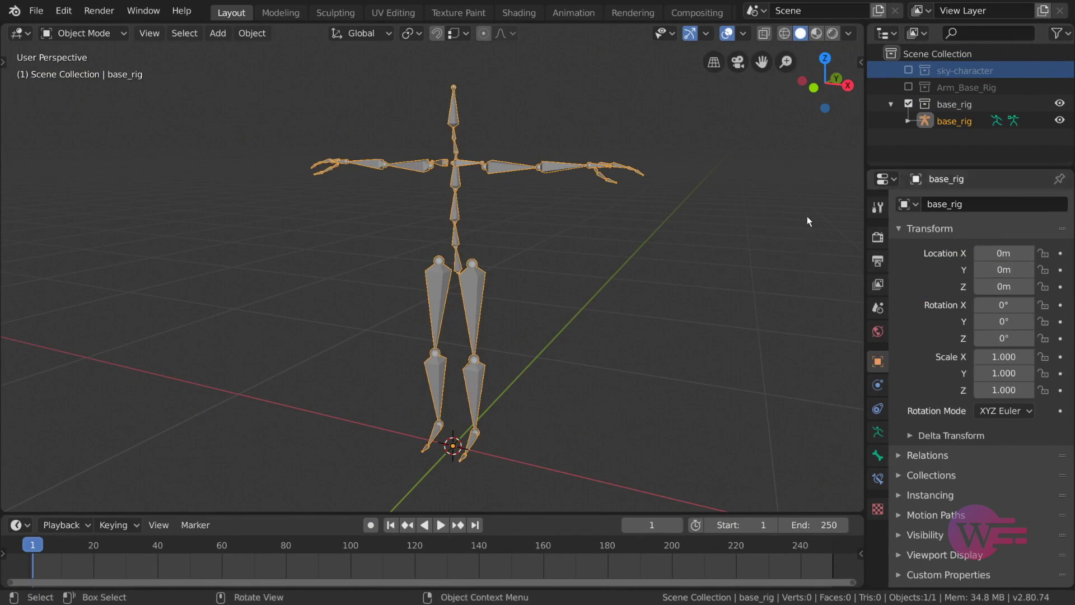
# Step: Open base_rig's Object Data properties showing the metarig armature settings
pyautogui.click(877, 431)
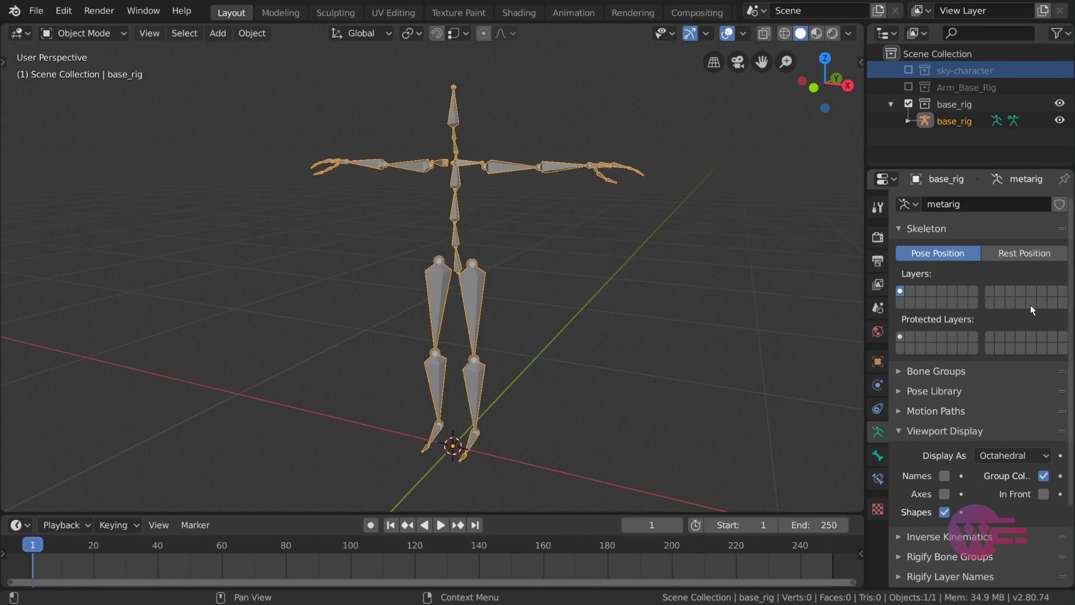
# Step: Toggle Protected Layers cells, including layer 4, then clear protection again
pyautogui.tripleClick(900, 335)
pyautogui.tripleClick(952, 337)
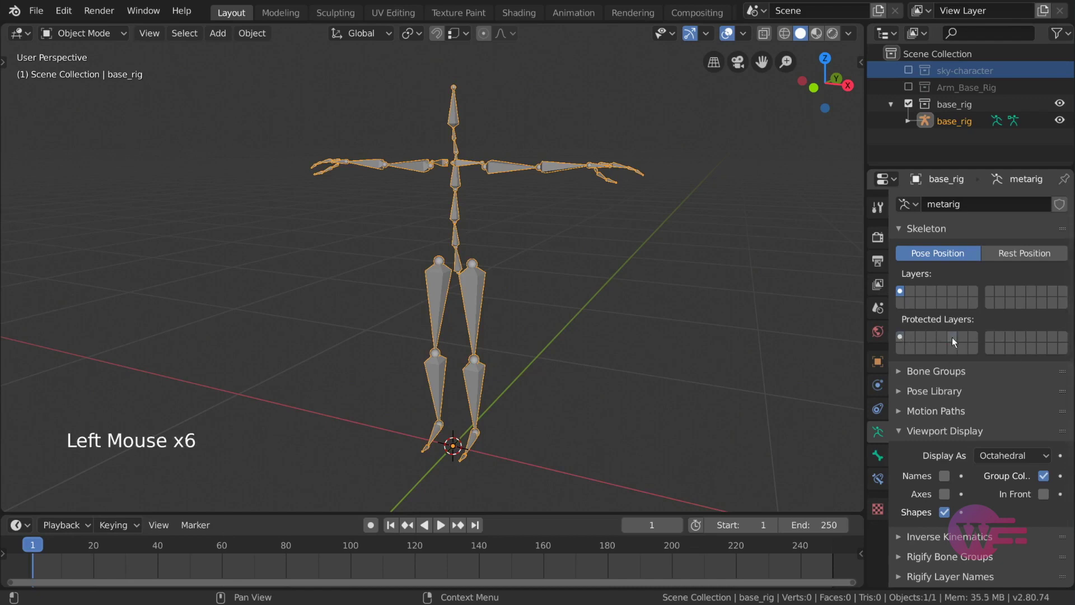
pyautogui.click(931, 339)
pyautogui.moveTo(921, 336); pyautogui.dragTo(936, 339)
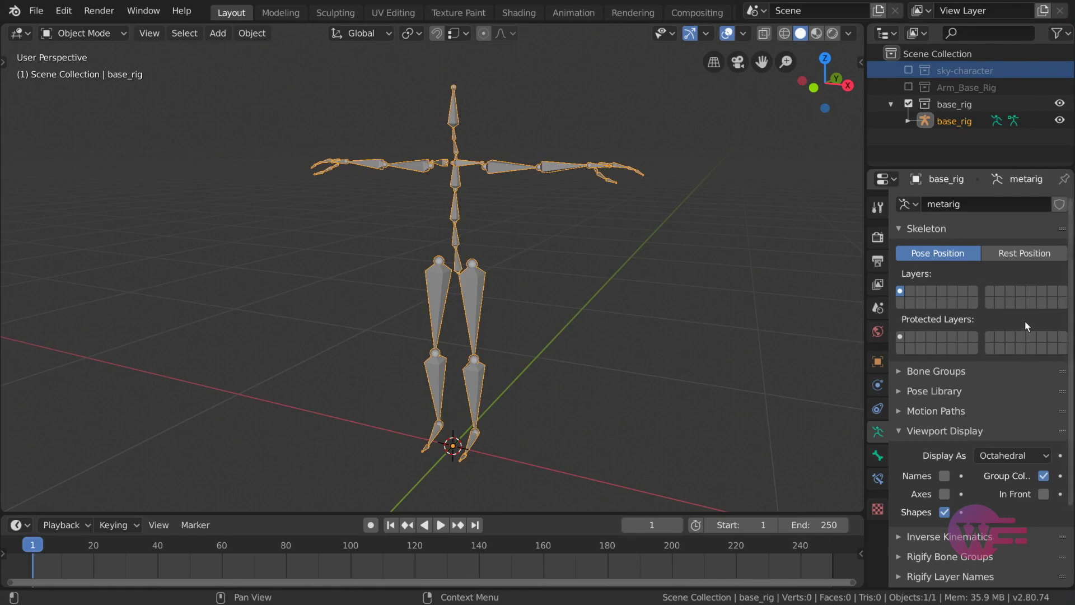
# Step: Cycle through the visible bone layers, briefly showing layer 1 with the skeleton
pyautogui.click(910, 291)
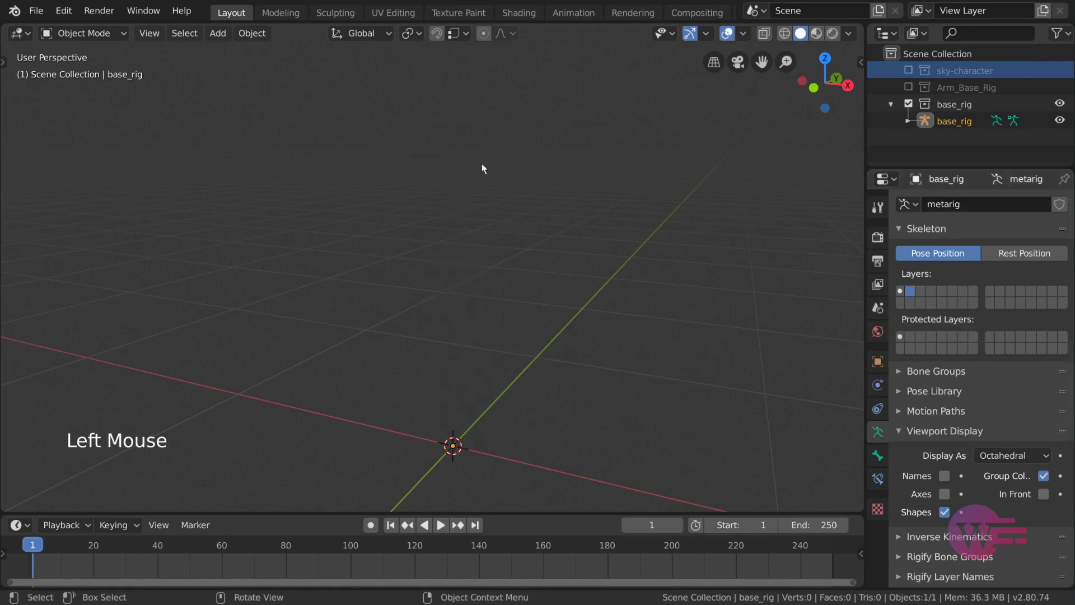
pyautogui.click(945, 292)
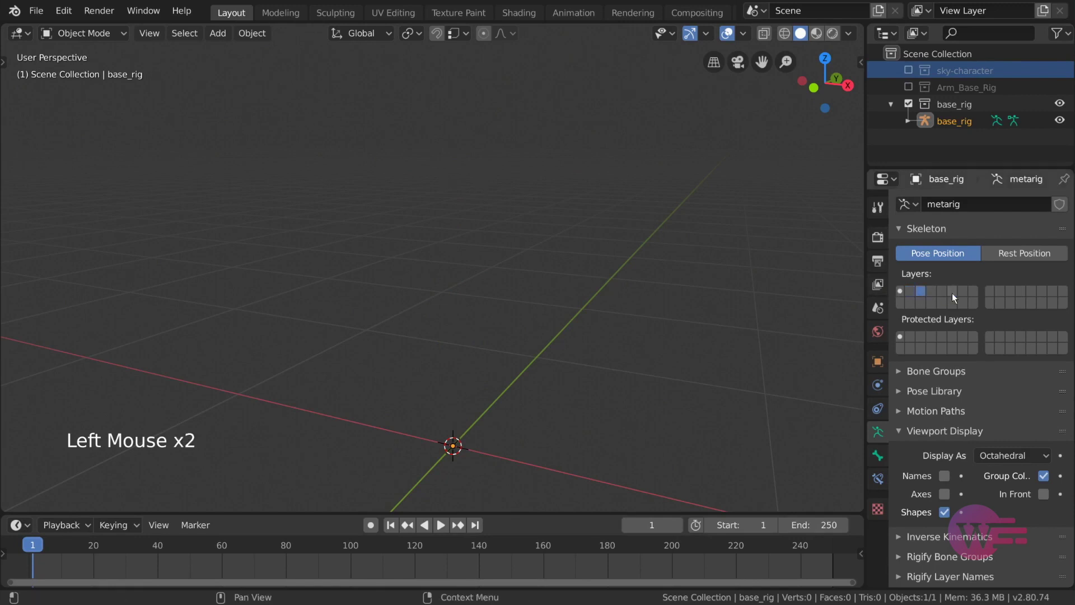
pyautogui.click(963, 292)
pyautogui.click(972, 292)
pyautogui.click(963, 292)
pyautogui.click(921, 292)
pyautogui.click(910, 292)
pyautogui.click(920, 302)
pyautogui.click(900, 292)
# Step: Show layer 3 plus layers 5, 6, 7 and the bottom-row layers under 3, 4, 5 and 7
pyautogui.click(922, 292)
pyautogui.keyDown('shift'); pyautogui.click(941, 291); pyautogui.keyUp('shift')
pyautogui.keyDown('shift'); pyautogui.click(951, 292); pyautogui.keyUp('shift')
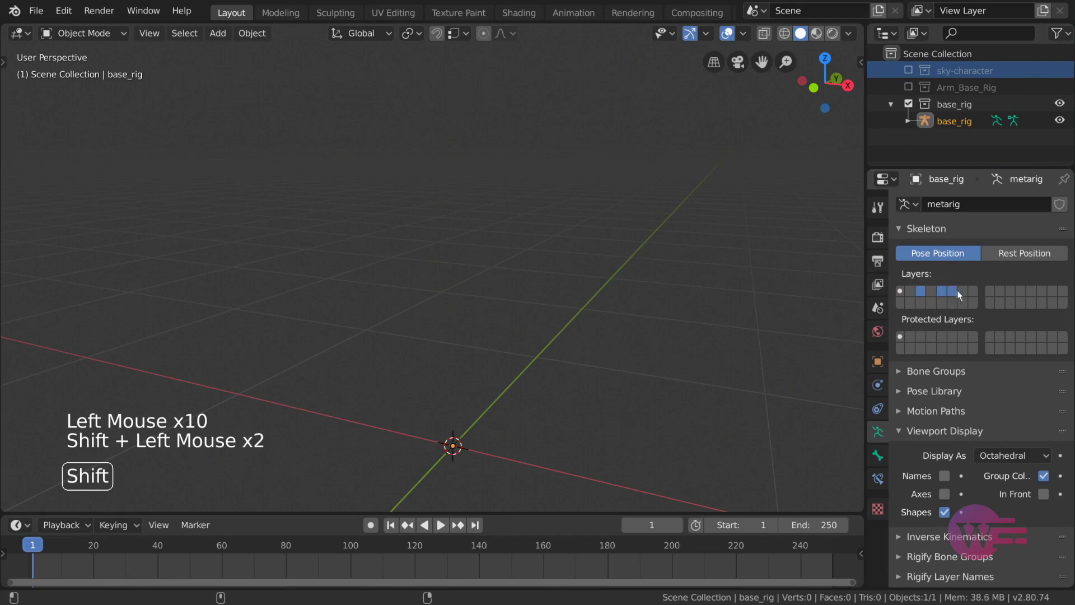
pyautogui.keyDown('shift'); pyautogui.click(963, 292); pyautogui.keyUp('shift')
pyautogui.keyDown('shift'); pyautogui.click(963, 303); pyautogui.keyUp('shift')
pyautogui.keyDown('shift'); pyautogui.click(942, 302); pyautogui.keyUp('shift')
pyautogui.keyDown('shift'); pyautogui.click(930, 302); pyautogui.keyUp('shift')
pyautogui.keyDown('shift'); pyautogui.click(920, 302); pyautogui.keyUp('shift')
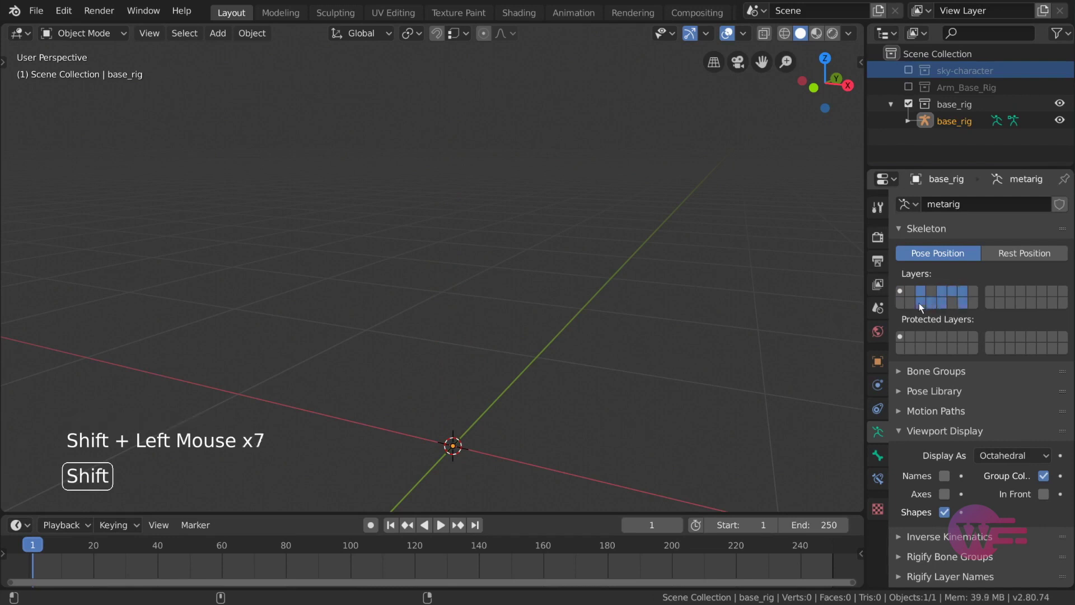
# Step: Toggle the extra layers off and turn layer 2 back on beside layer 3
pyautogui.keyDown('shift'); pyautogui.click(1009, 301); pyautogui.keyUp('shift')
pyautogui.keyDown('shift'); pyautogui.click(1020, 290); pyautogui.keyUp('shift')
pyautogui.keyDown('shift'); pyautogui.click(1016, 294); pyautogui.keyUp('shift')
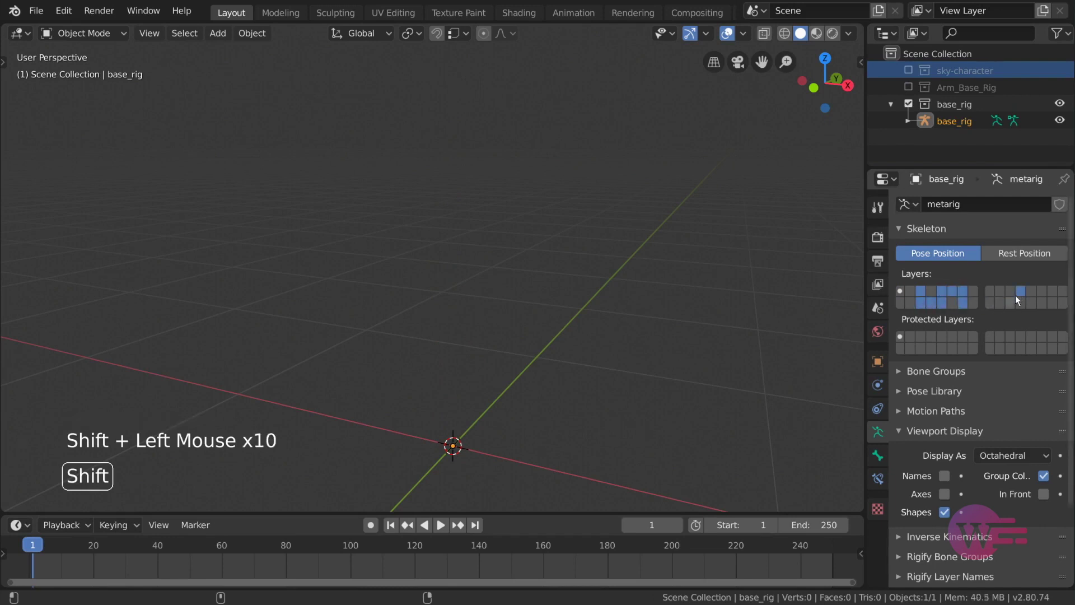
pyautogui.keyDown('shift'); pyautogui.click(965, 302); pyautogui.keyUp('shift')
pyautogui.moveTo(965, 301)
pyautogui.keyDown('shift'); pyautogui.mouseDown()
pyautogui.moveTo(926, 309)
pyautogui.moveTo(933, 295)
pyautogui.moveTo(970, 292)
pyautogui.mouseUp(); pyautogui.keyUp('shift')
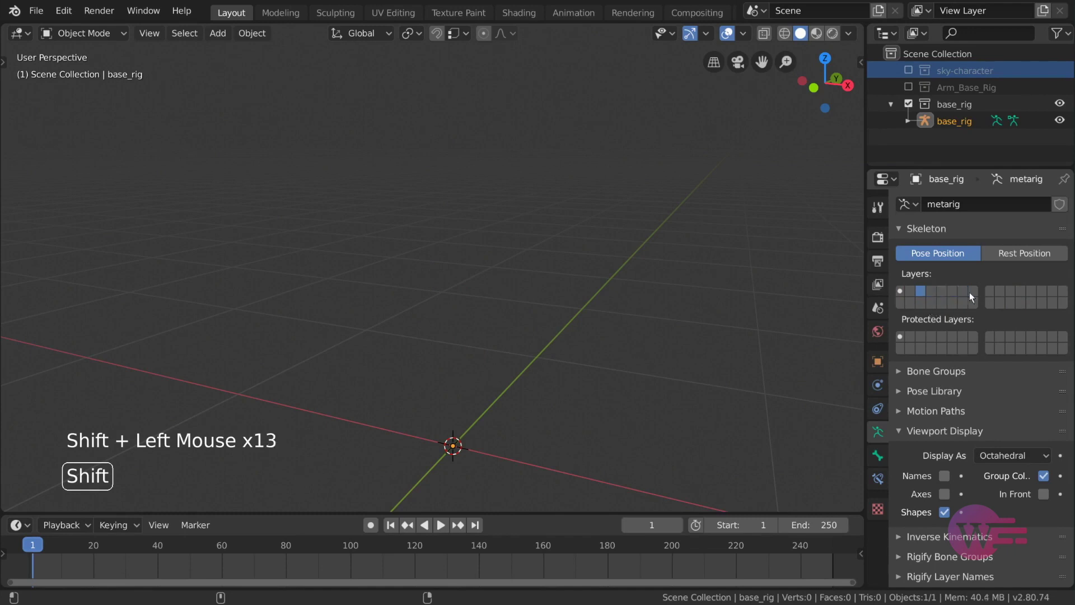
pyautogui.keyDown('shift'); pyautogui.click(912, 291); pyautogui.keyUp('shift')
pyautogui.keyDown('shift'); pyautogui.click(908, 302); pyautogui.keyUp('shift')
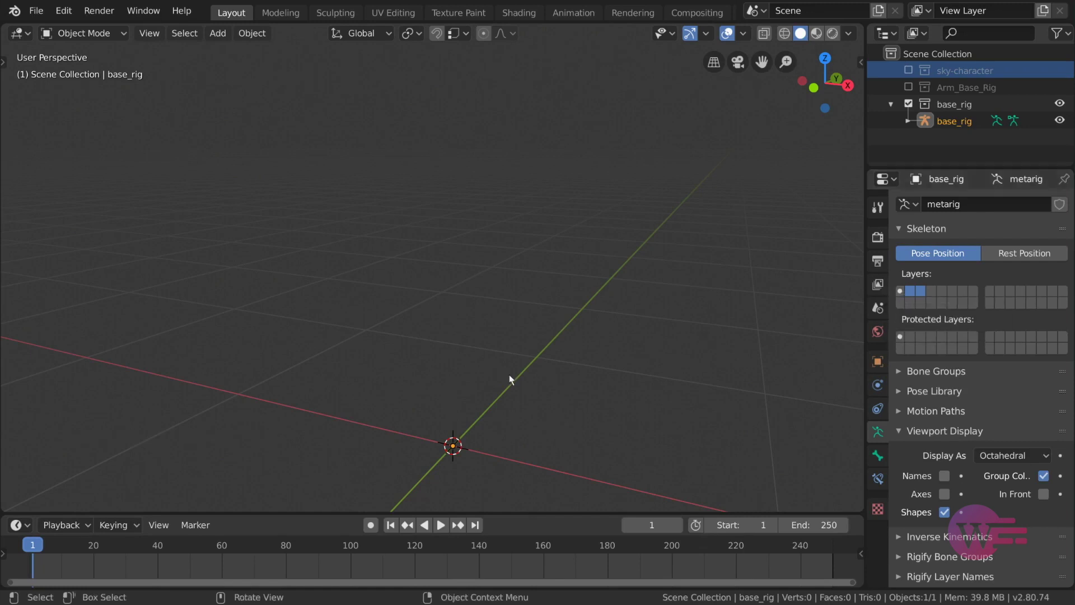
# Step: Make bone layer 1 the only visible layer so the full skeleton returns
pyautogui.click(902, 294)
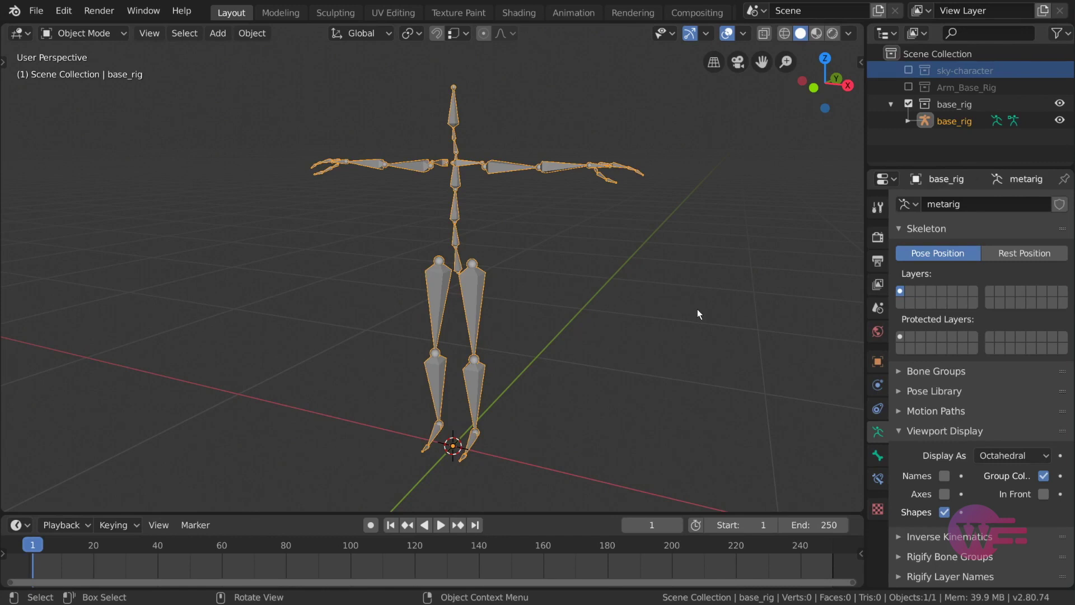
pyautogui.moveTo(622, 319); pyautogui.dragTo(584, 327, button='middle')
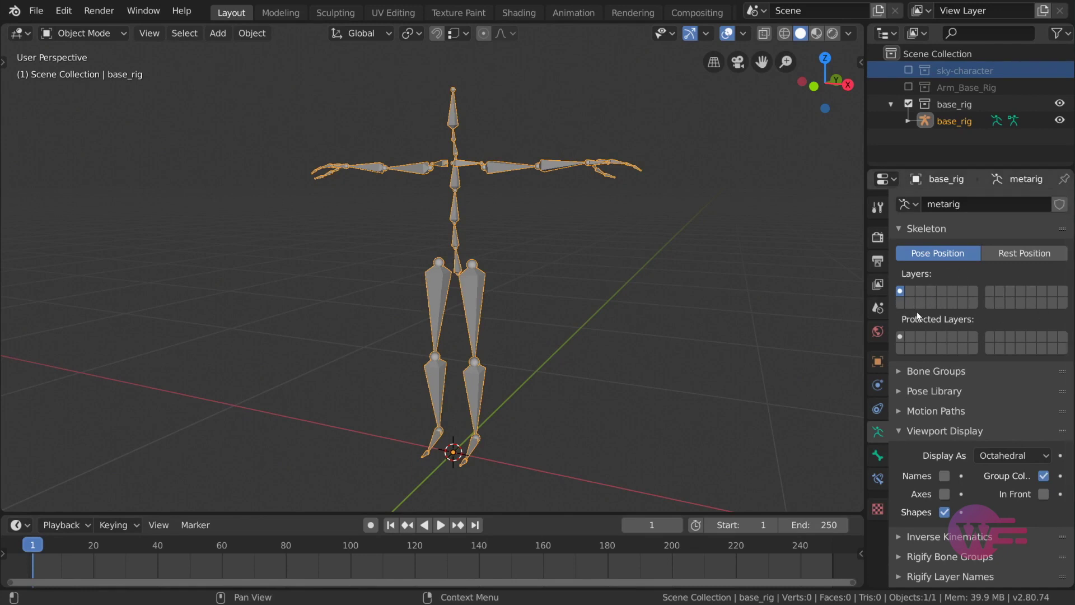
pyautogui.keyDown('shift'); pyautogui.moveTo(915, 292); pyautogui.dragTo(913, 305); pyautogui.keyUp('shift')
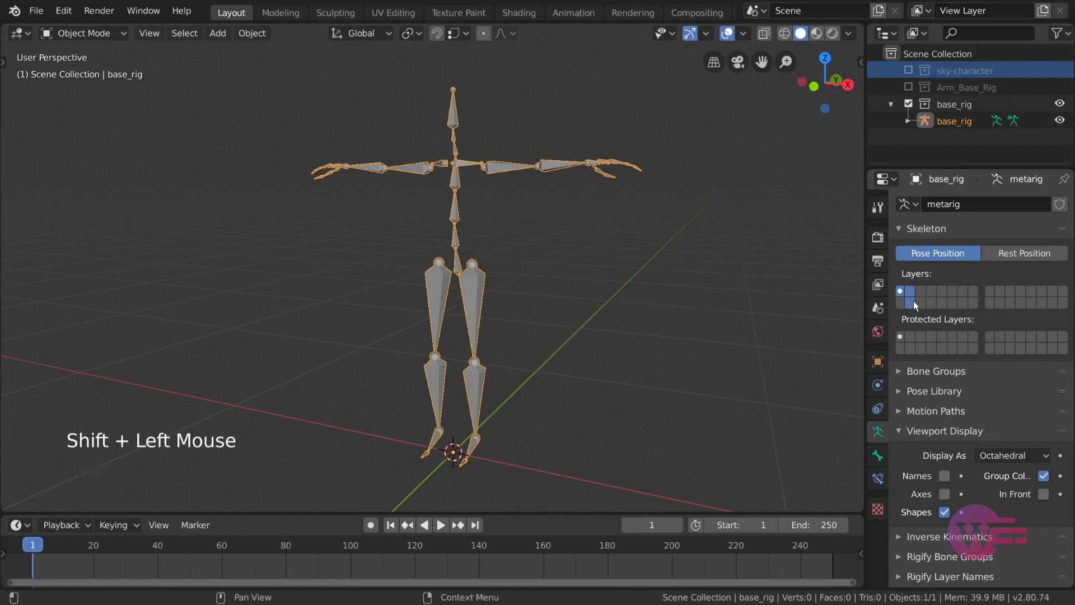
pyautogui.keyDown('shift'); pyautogui.click(922, 291); pyautogui.keyUp('shift')
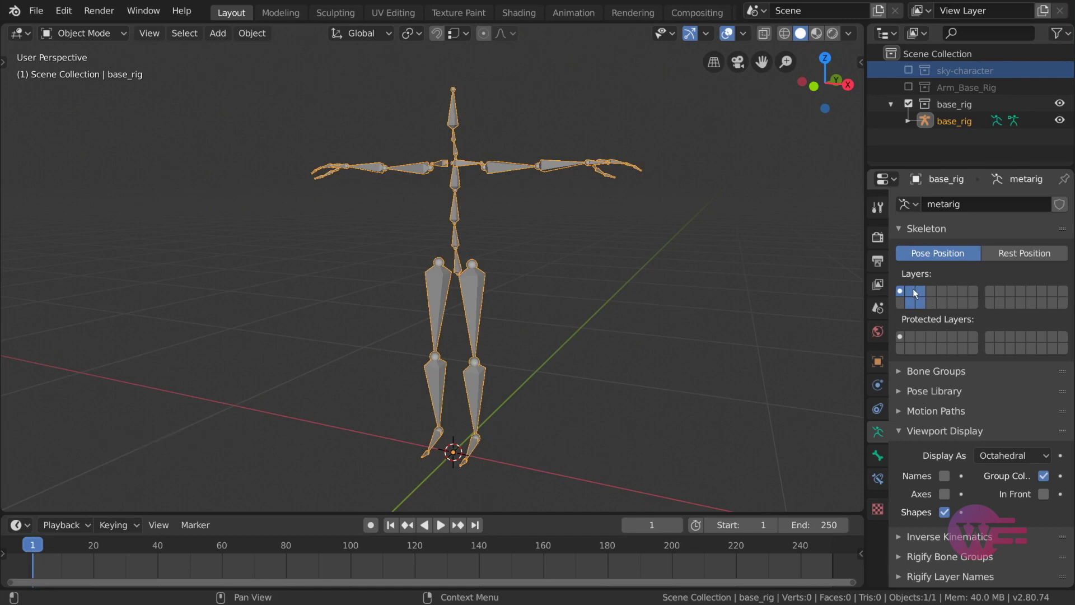
pyautogui.click(913, 287)
pyautogui.keyDown('shift'); pyautogui.click(918, 290); pyautogui.keyUp('shift')
pyautogui.keyDown('shift'); pyautogui.click(902, 292); pyautogui.keyUp('shift')
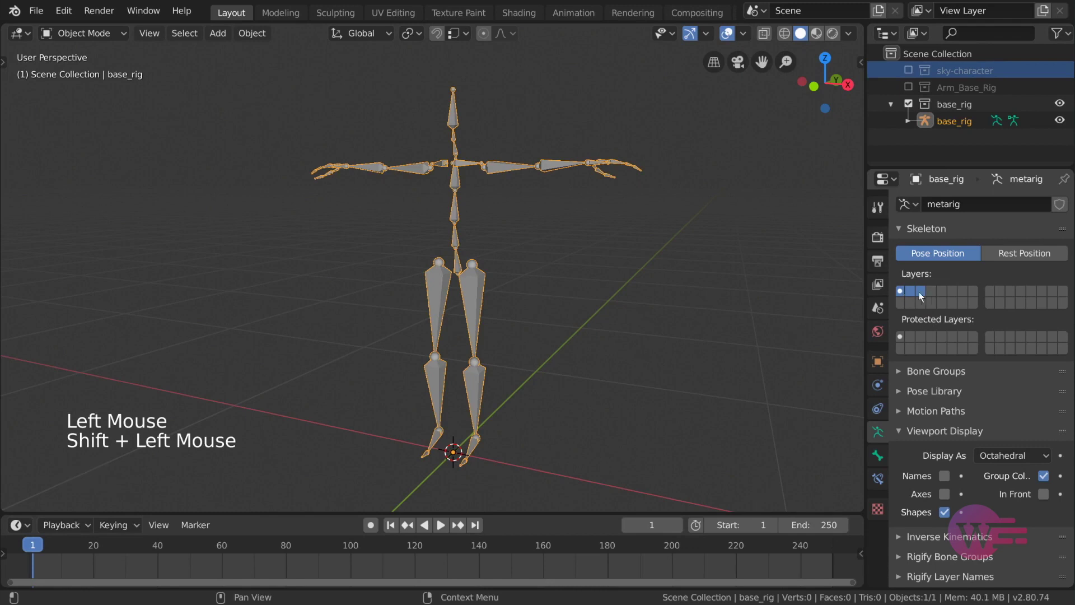
pyautogui.click(917, 303)
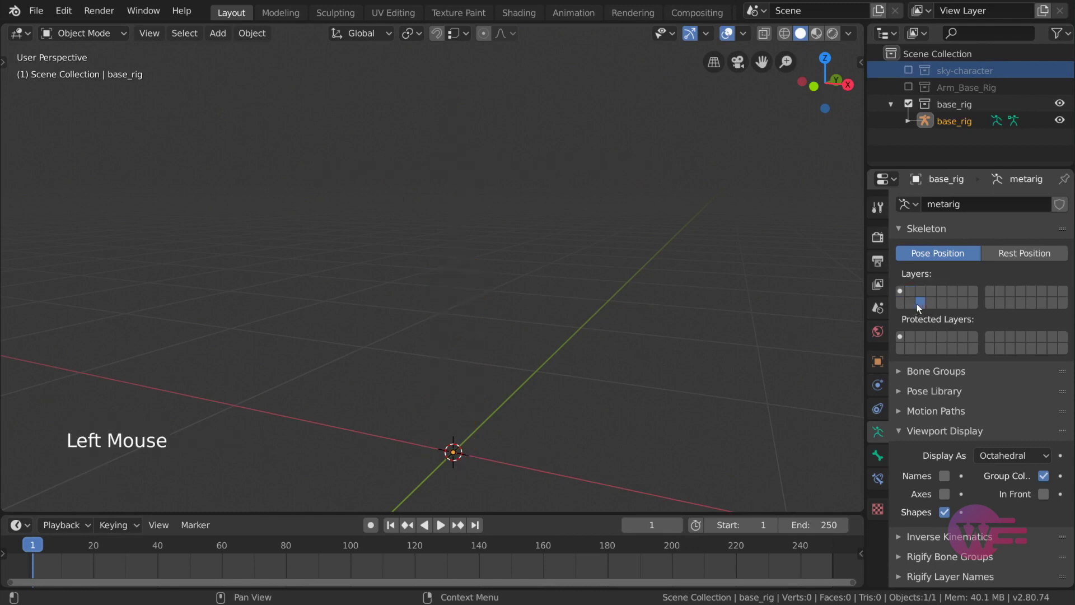
pyautogui.click(920, 303)
pyautogui.click(900, 291)
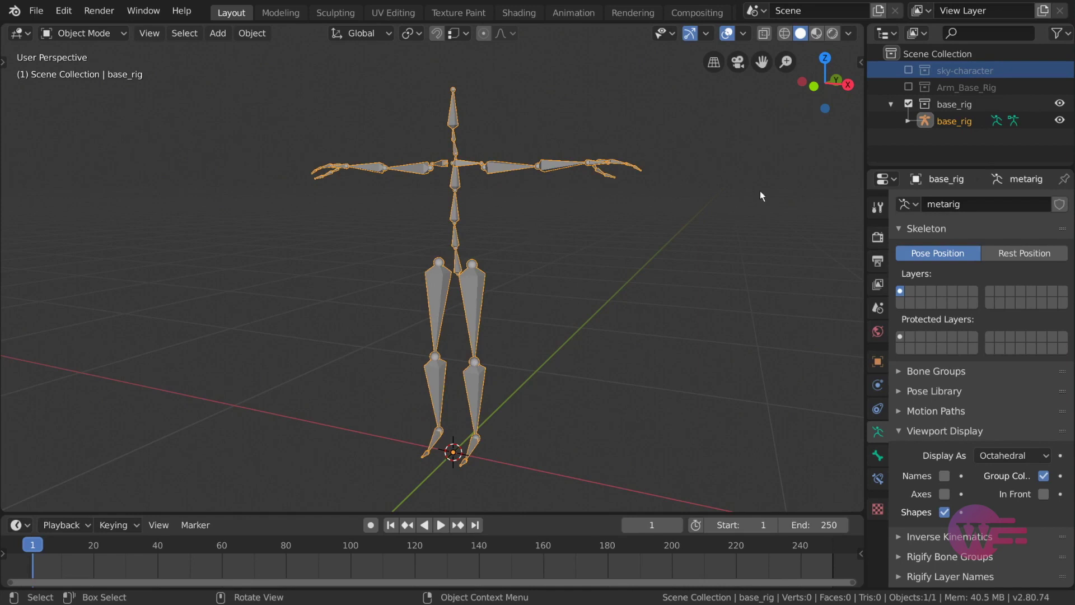
# Step: Enter Pose Mode, select upper_arm.L through the left hand and fingers, and choose Change Bone Layers
pyautogui.click(94, 36)
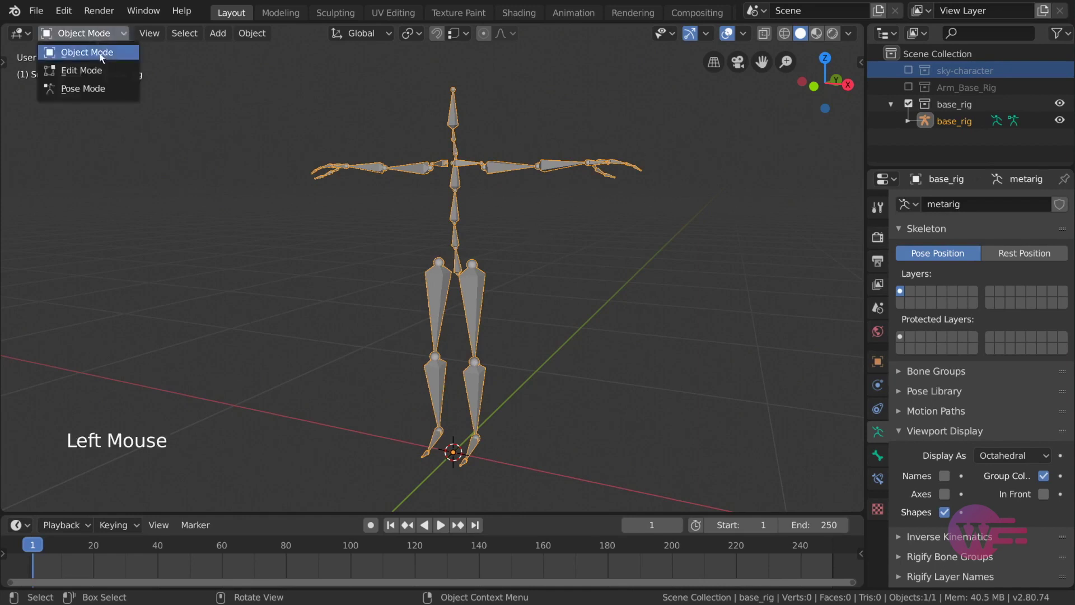
pyautogui.click(123, 91)
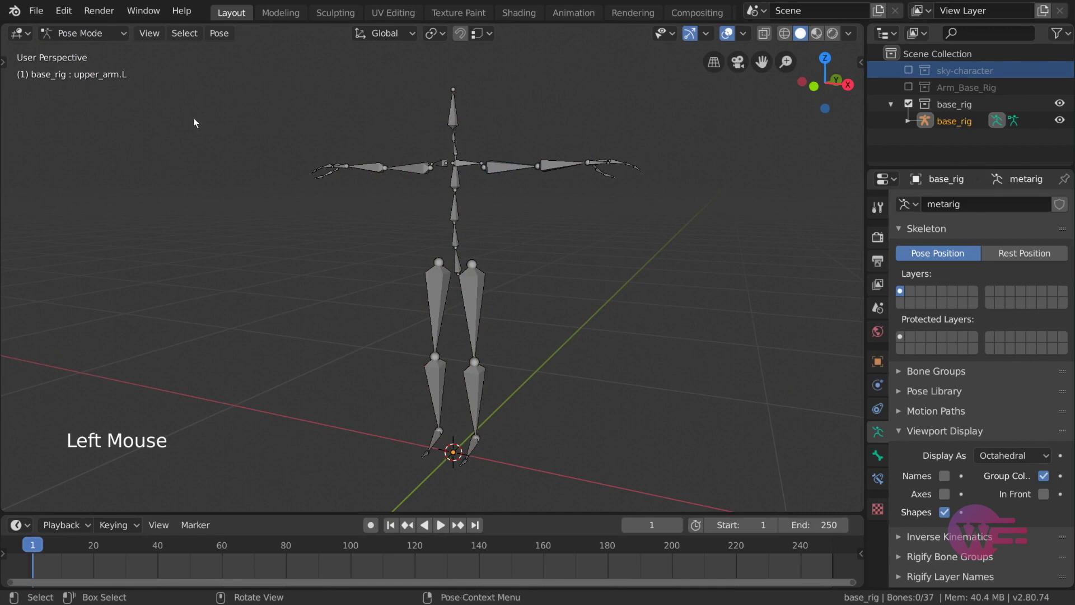
pyautogui.doubleClick(490, 168)
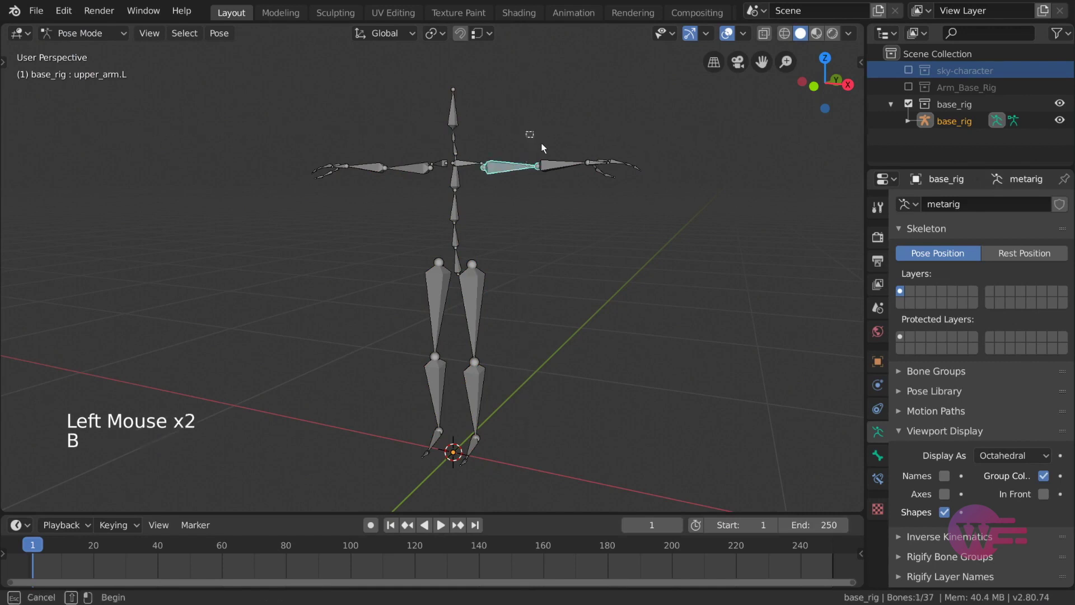
pyautogui.moveTo(529, 134); pyautogui.dragTo(662, 207)
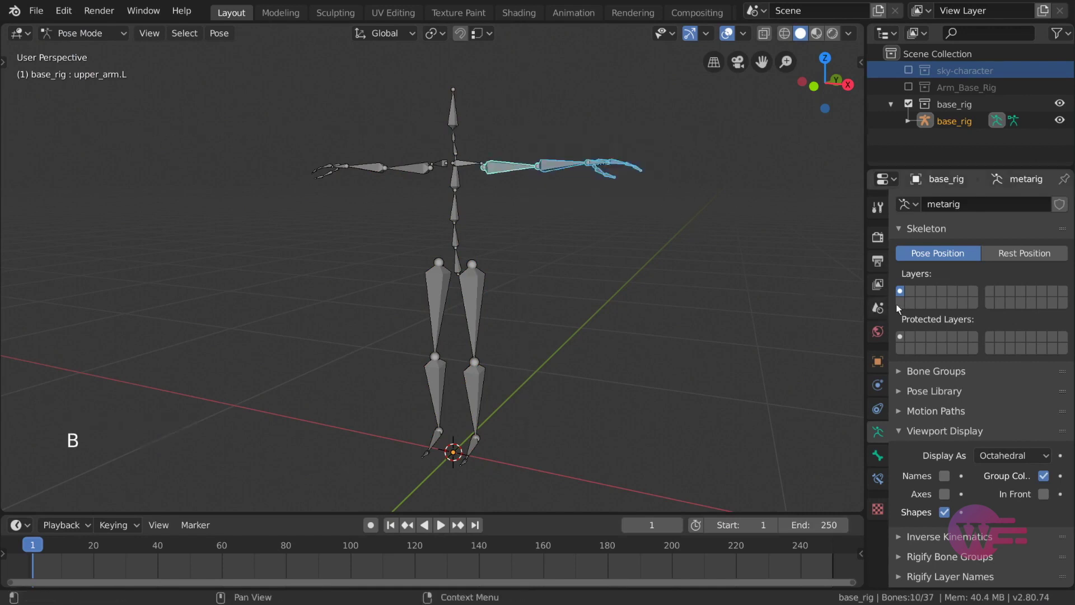
pyautogui.click(219, 33)
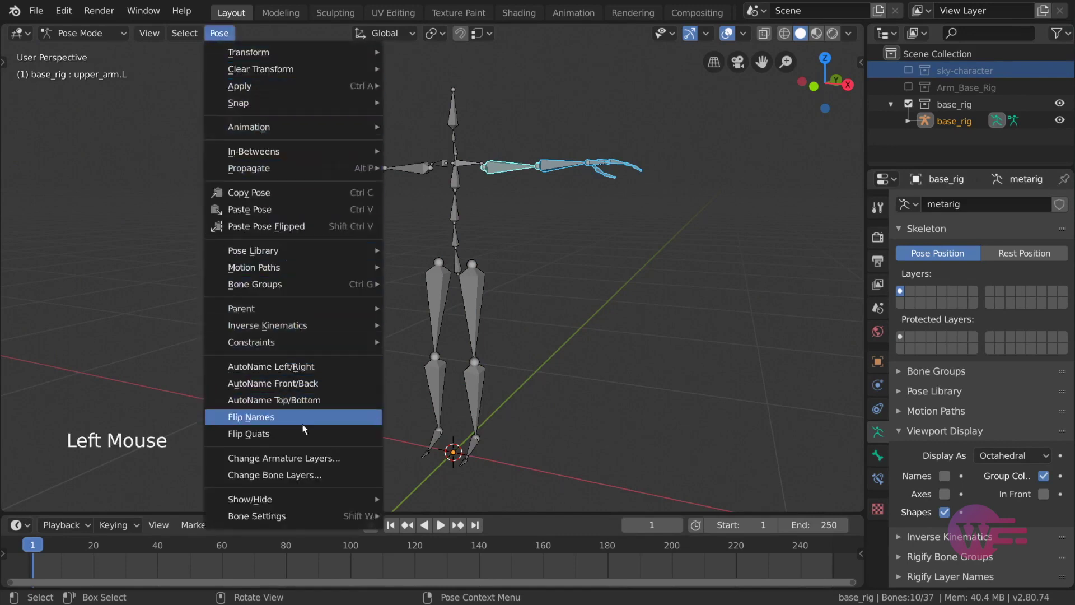
pyautogui.click(348, 476)
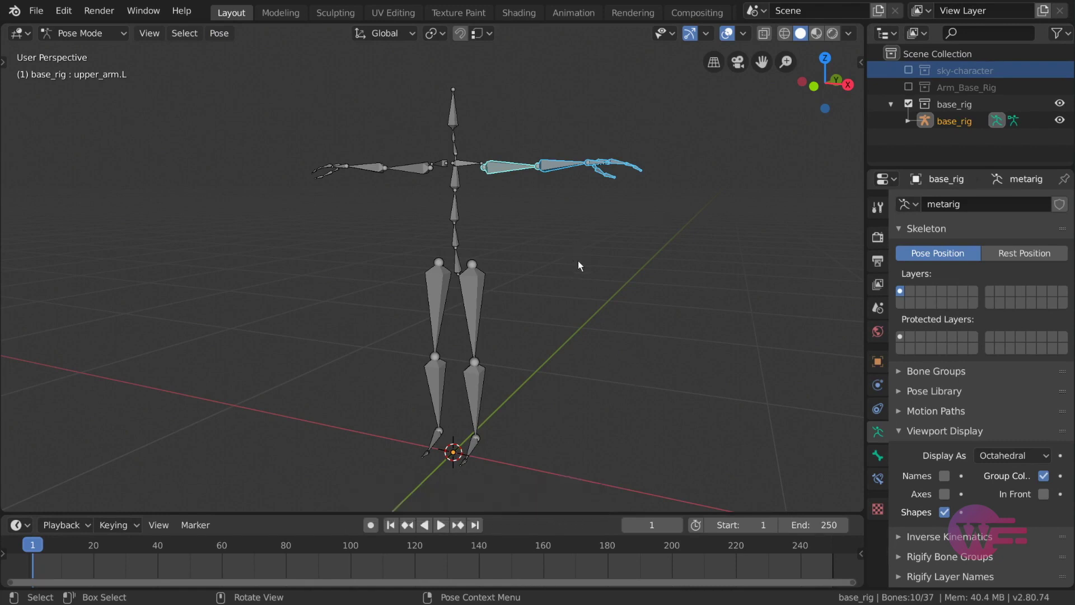
# Step: Move the selected left arm bones to bone layer 2
pyautogui.press('m')
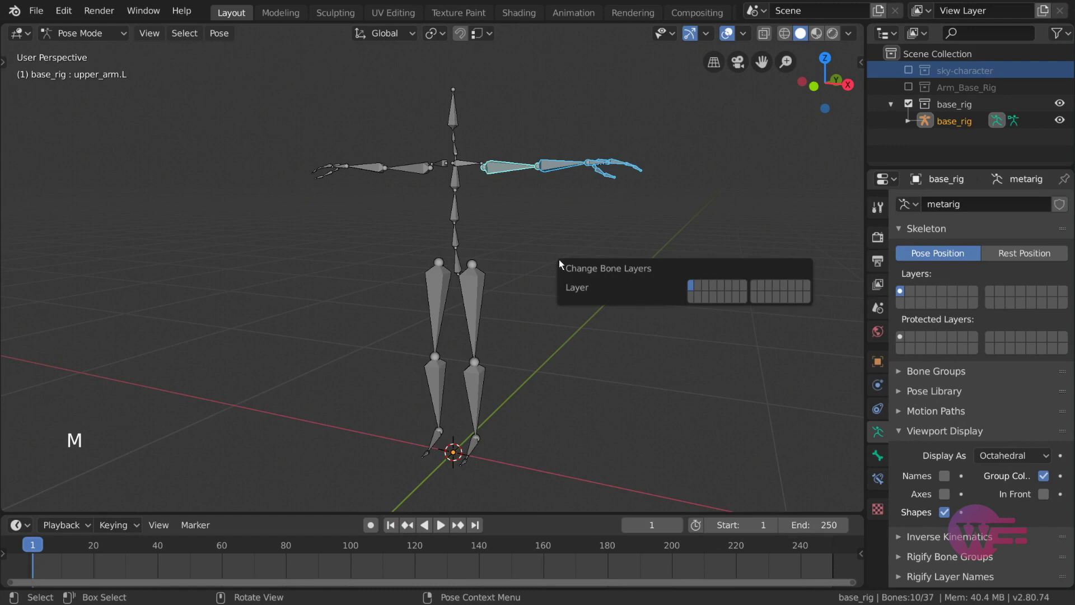
pyautogui.click(698, 287)
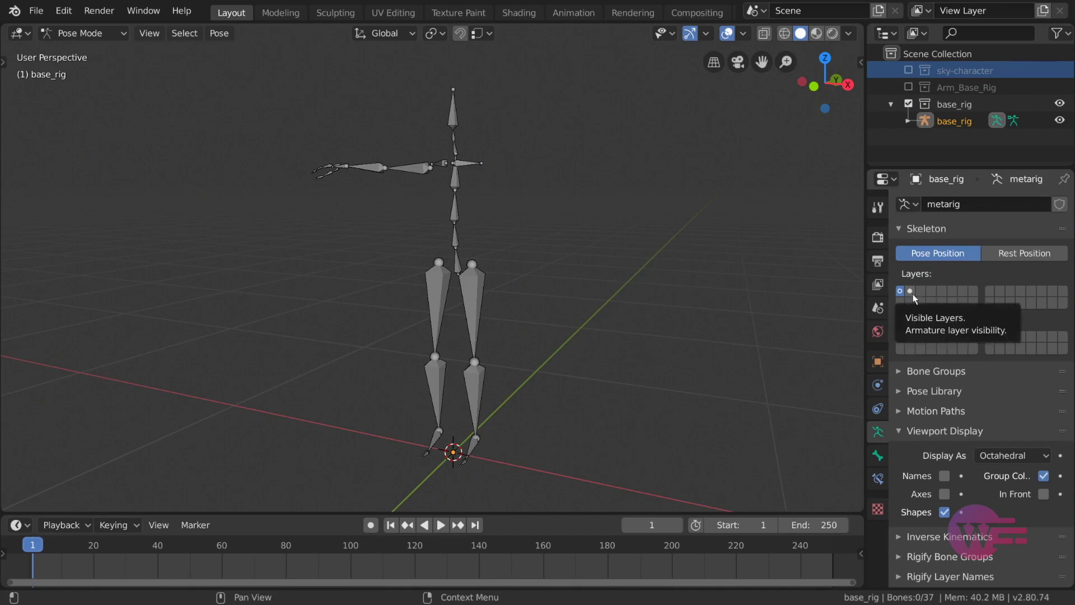
pyautogui.click(412, 172)
# Step: Box-select the rest of the right arm and move it to its own bone layer
pyautogui.press('b')
pyautogui.moveTo(381, 157); pyautogui.dragTo(308, 182)
pyautogui.press('m')
pyautogui.click(824, 279)
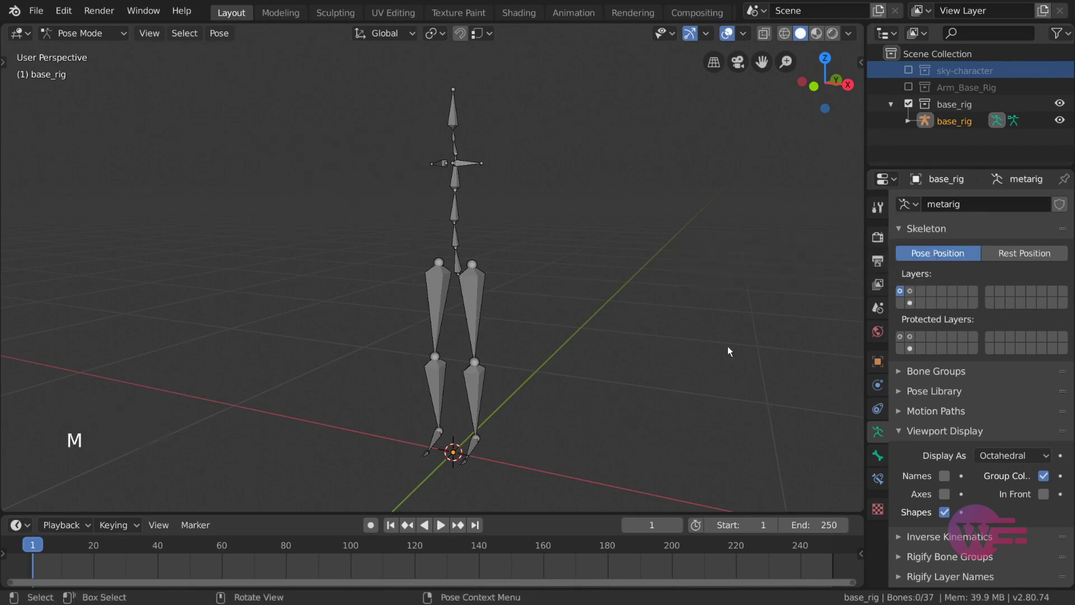
# Step: Select the left leg from the thigh down and move it to layer 3
pyautogui.click(464, 297)
pyautogui.press('b')
pyautogui.moveTo(451, 288); pyautogui.dragTo(511, 470)
pyautogui.press('m')
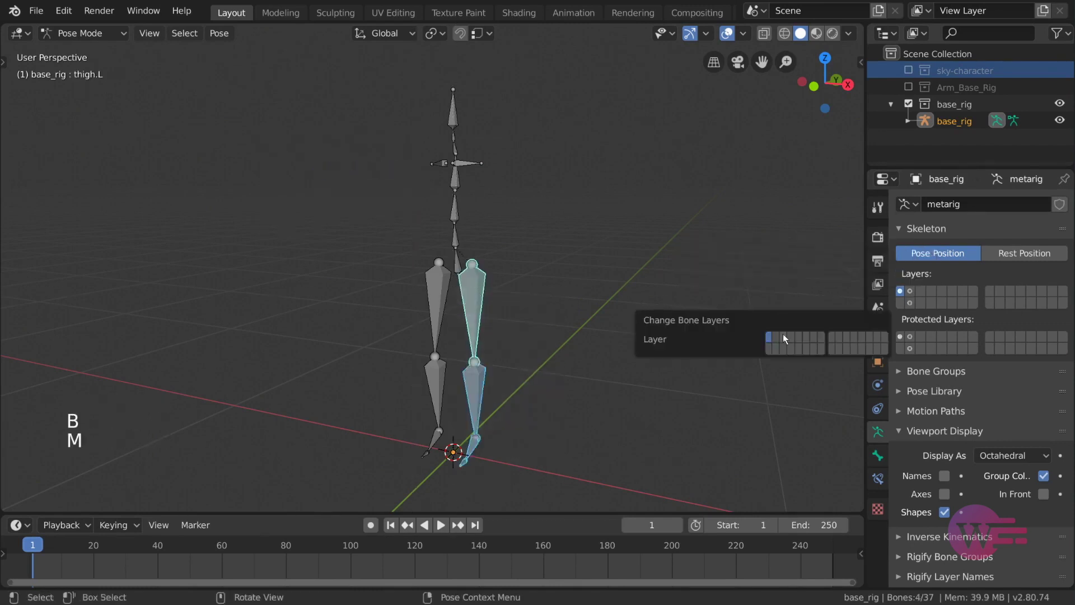
pyautogui.click(783, 335)
# Step: Select the right leg from the thigh down and move it to its own layer
pyautogui.press('n')
pyautogui.click(440, 305)
pyautogui.press('n')
pyautogui.press('b')
pyautogui.moveTo(354, 305); pyautogui.dragTo(572, 493)
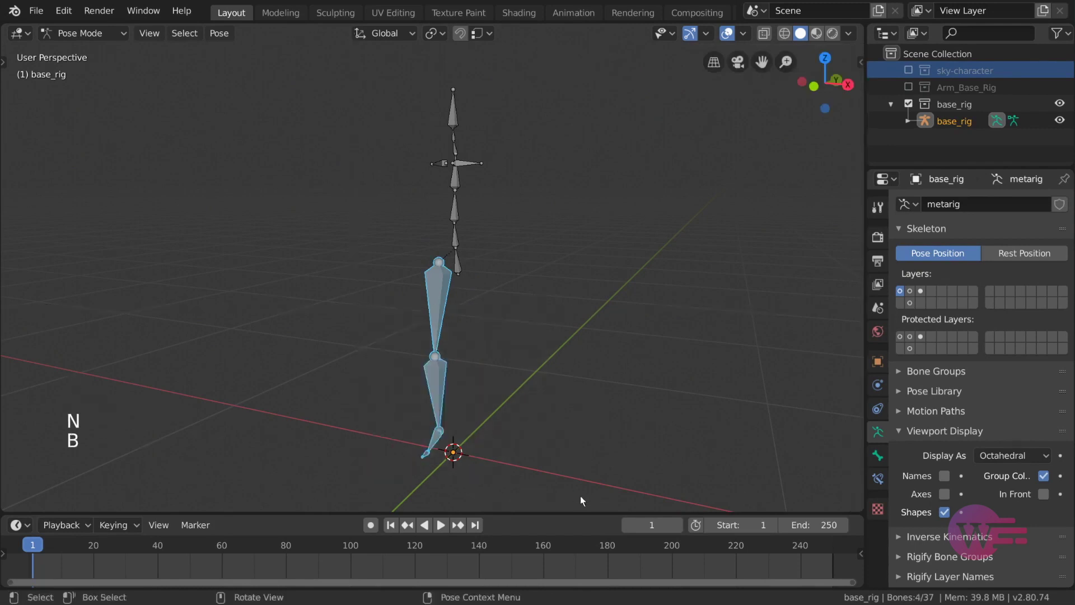
pyautogui.press('m')
pyautogui.click(724, 371)
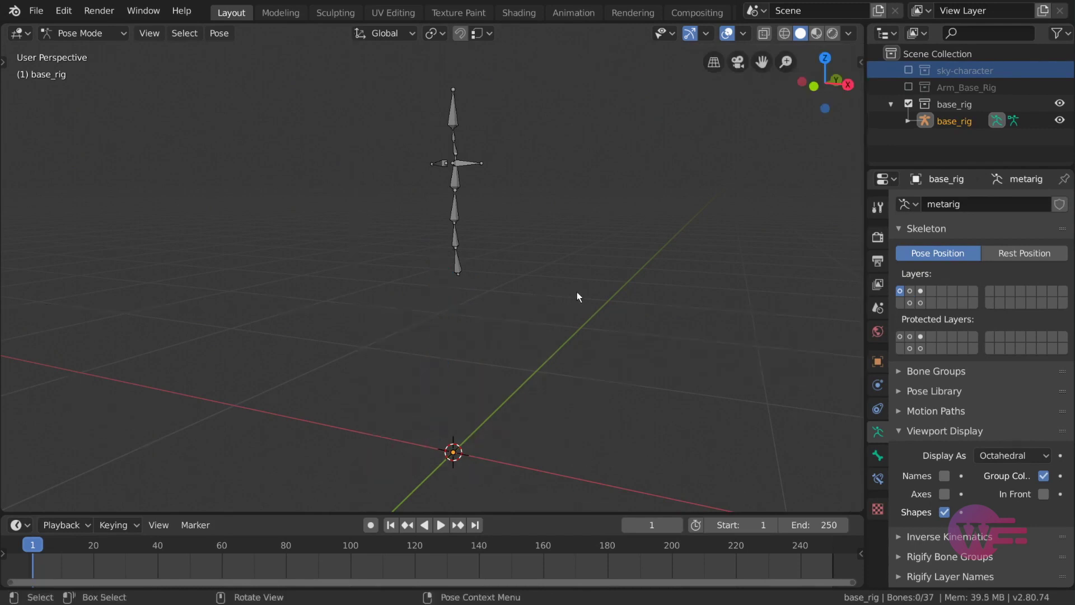
# Step: Show layers 2, 3 and the bottom-row layers in turn to check each limb
pyautogui.click(912, 292)
pyautogui.click(922, 292)
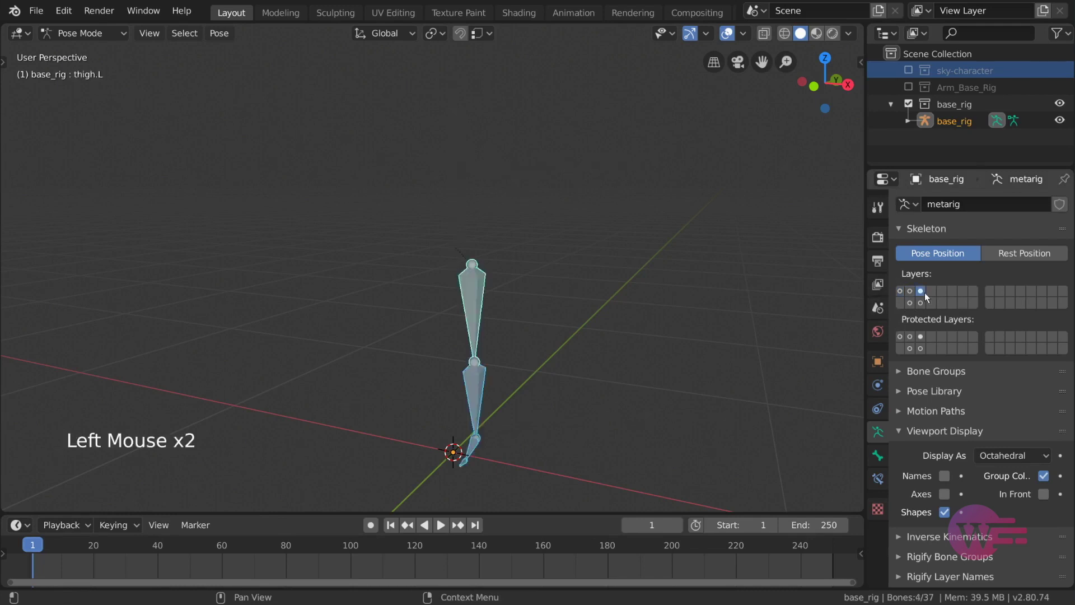
pyautogui.click(921, 303)
pyautogui.click(911, 303)
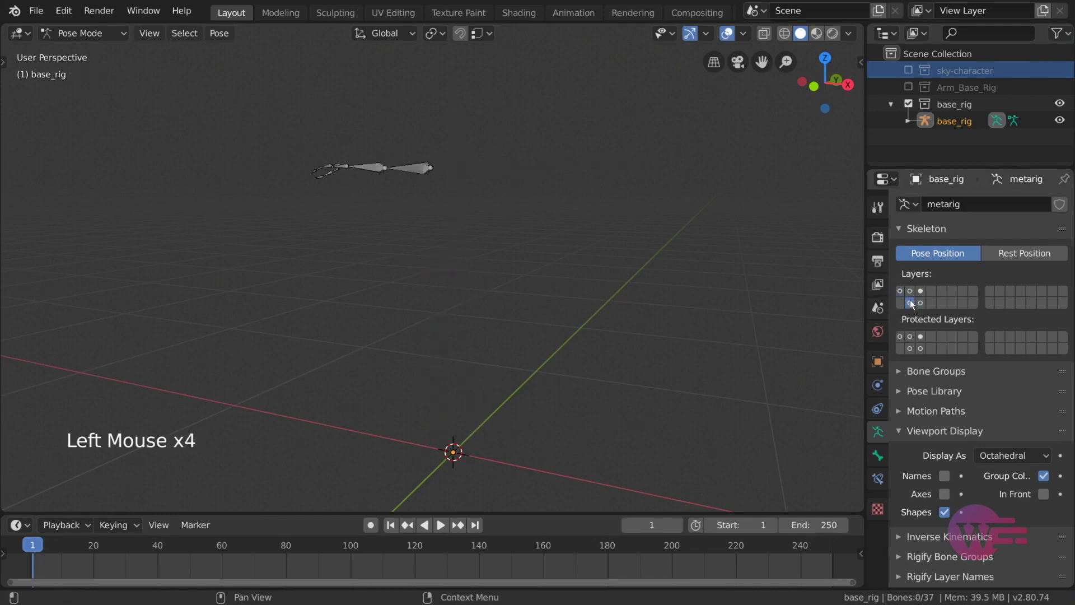
pyautogui.keyDown('shift'); pyautogui.click(910, 291); pyautogui.keyUp('shift')
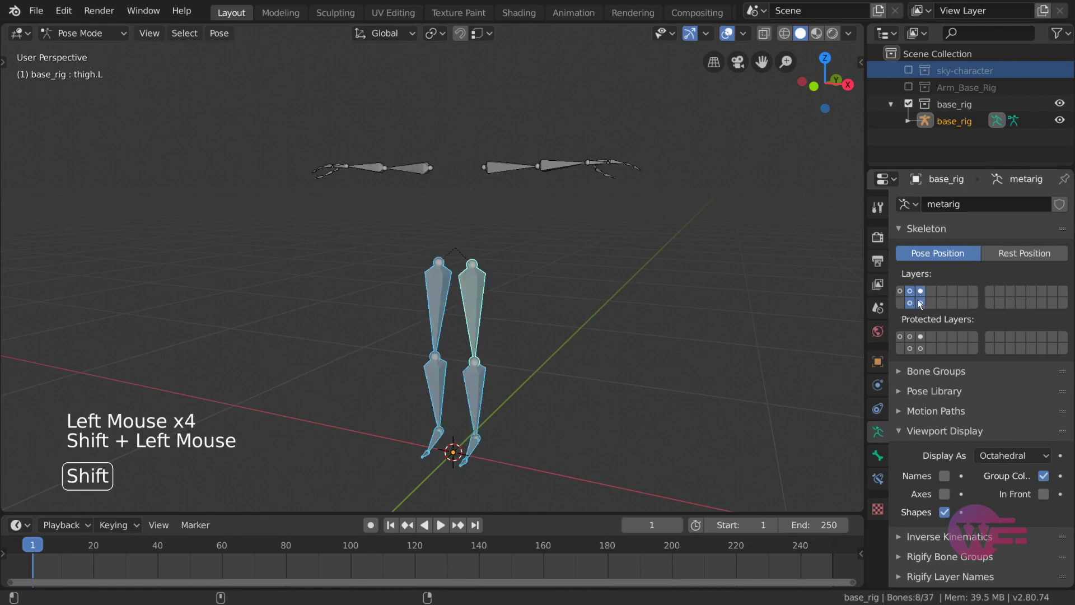
# Step: Add layer 1 to the visible layers, deselect all, and inspect upper_arm.L, spine.006 and spine.005
pyautogui.keyDown('shift'); pyautogui.click(900, 291); pyautogui.keyUp('shift')
pyautogui.hotkey('alt', 'a')
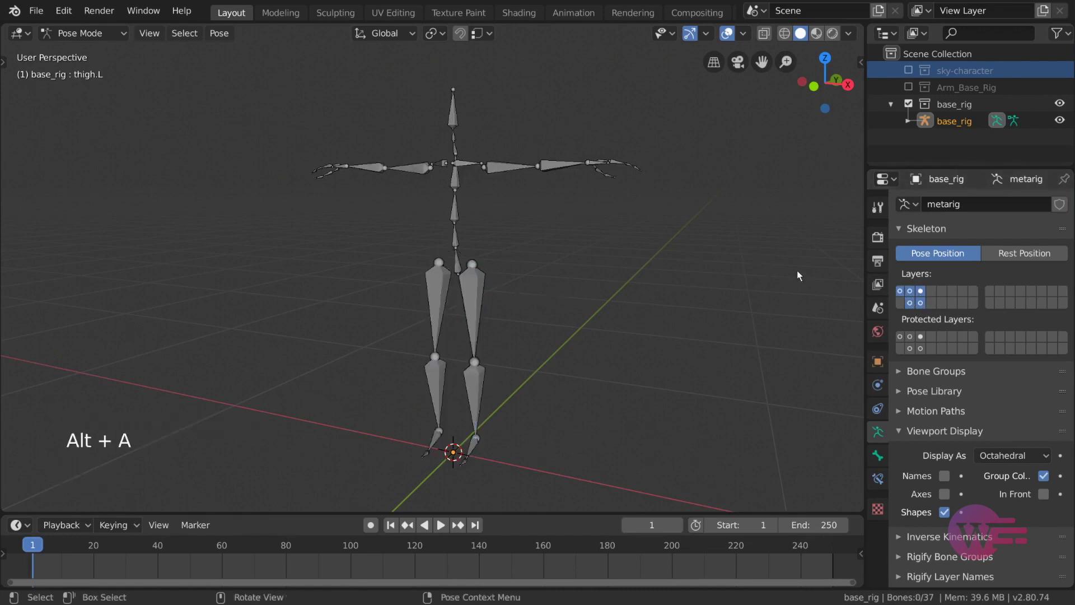
pyautogui.click(509, 173)
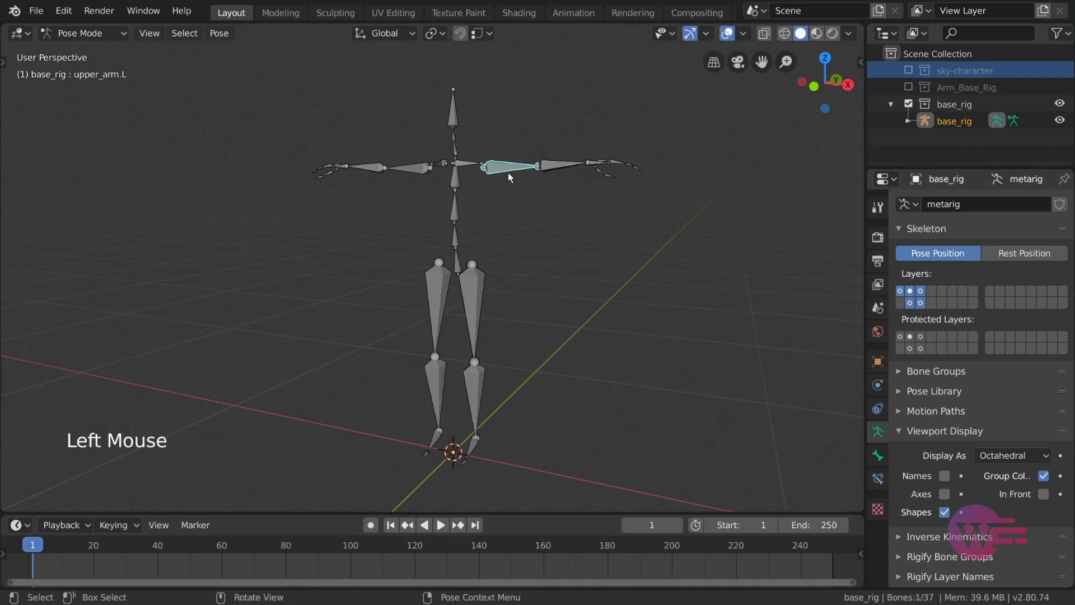
pyautogui.click(459, 194)
pyautogui.click(449, 117)
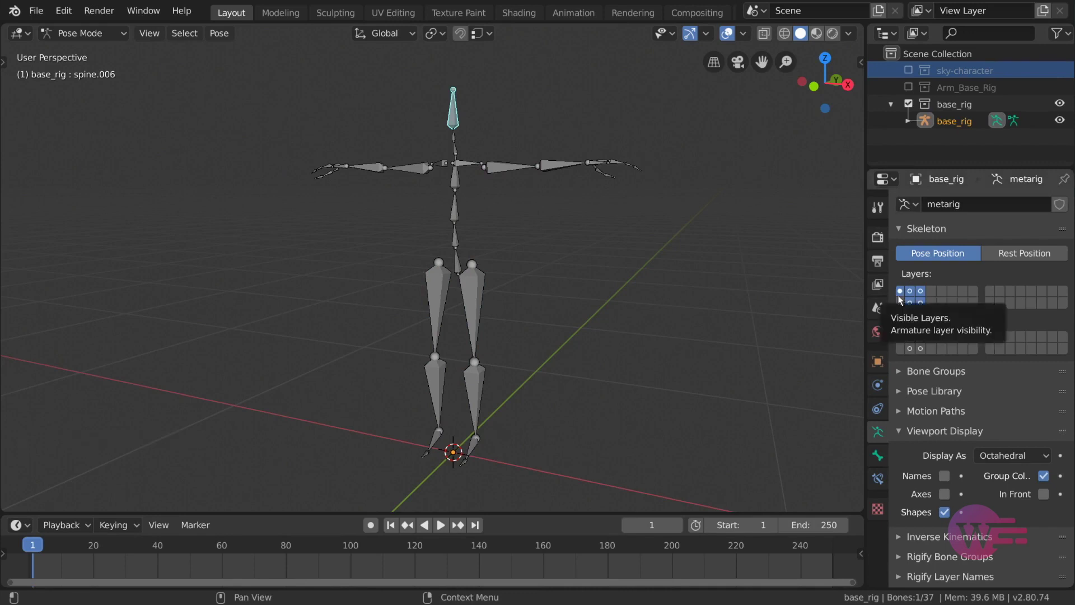
pyautogui.click(456, 155)
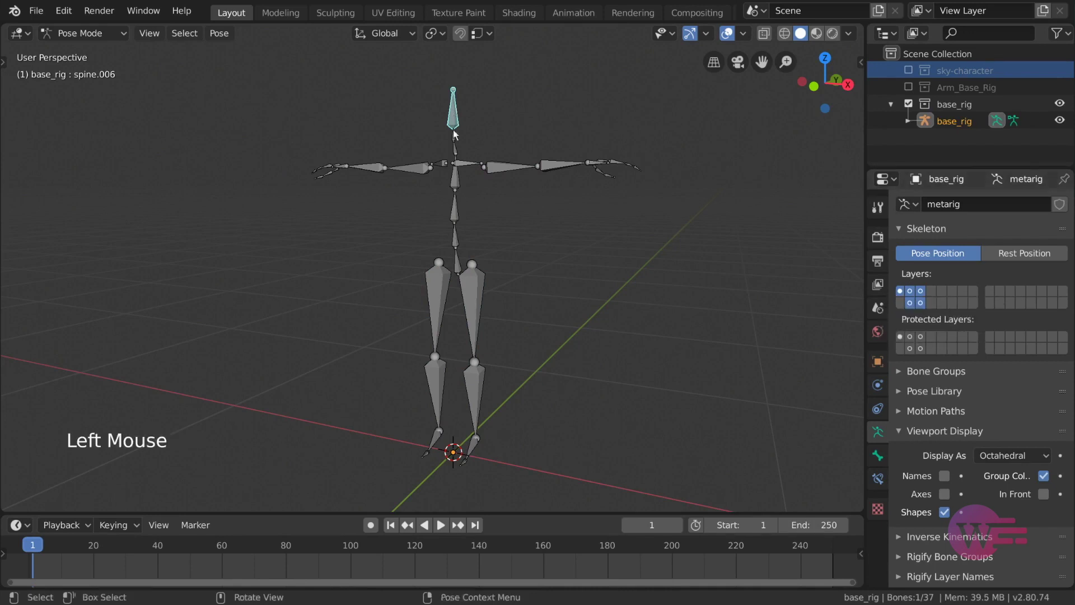
pyautogui.click(456, 156)
# Step: Inspect upper_arm.L, forearm.L, thigh.L, shin.L, thigh.R and shin.R
pyautogui.click(493, 164)
pyautogui.click(543, 163)
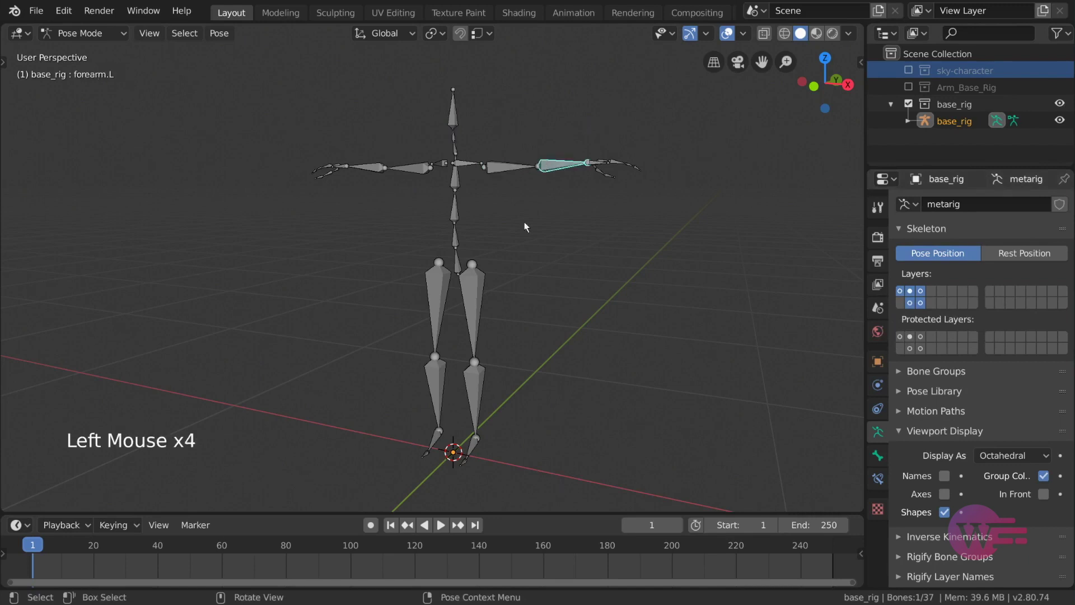
pyautogui.click(485, 283)
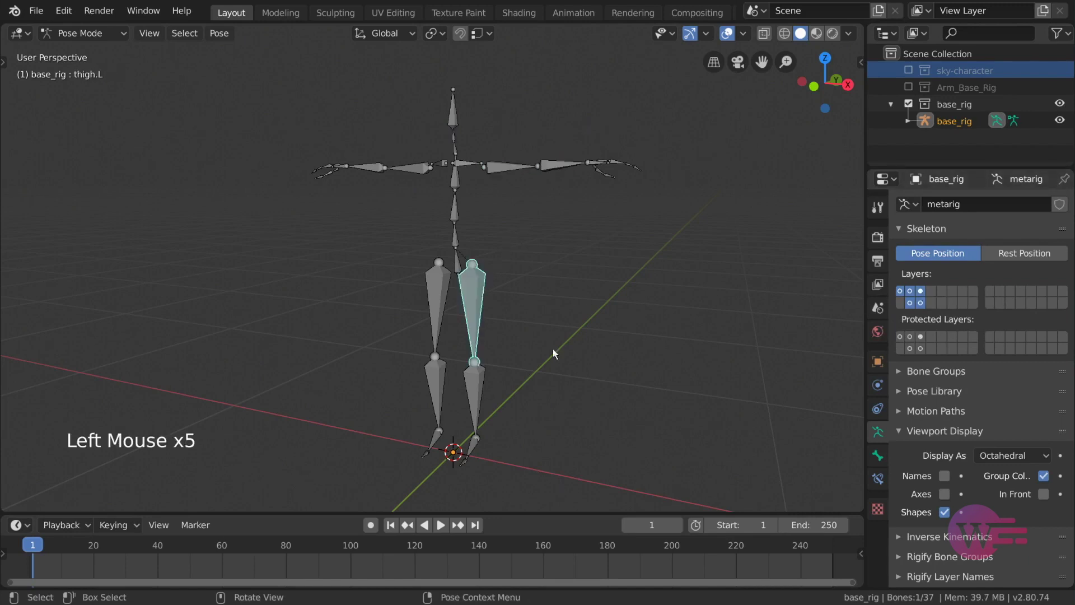
pyautogui.click(465, 378)
pyautogui.click(431, 296)
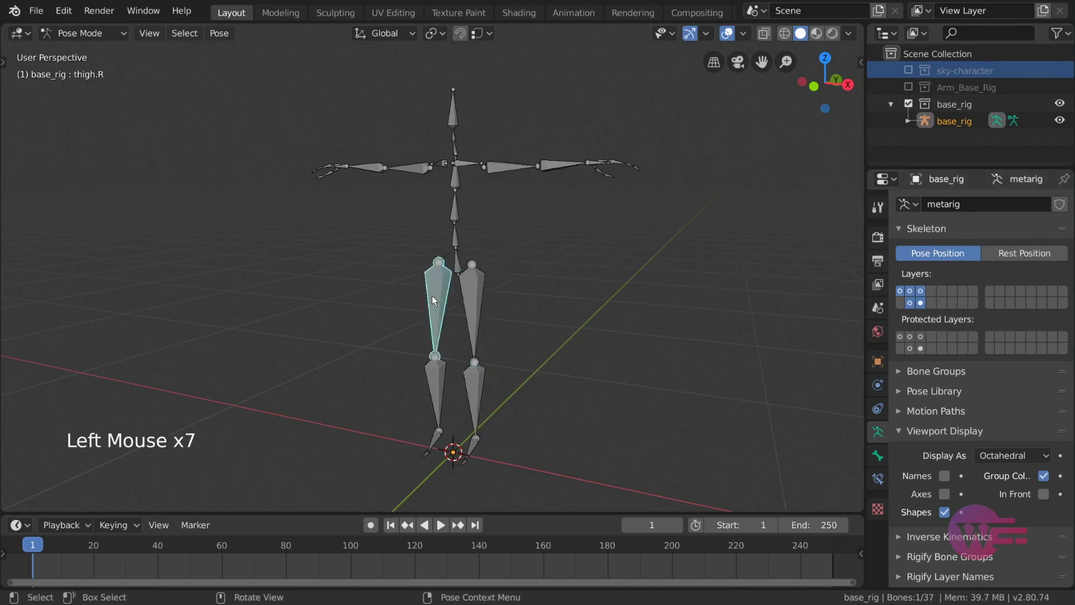
pyautogui.click(444, 393)
# Step: Inspect upper_arm.R, forearm.R, hand.R, then upper_arm.L, forearm.L and f_middle.01.L
pyautogui.click(411, 167)
pyautogui.click(376, 166)
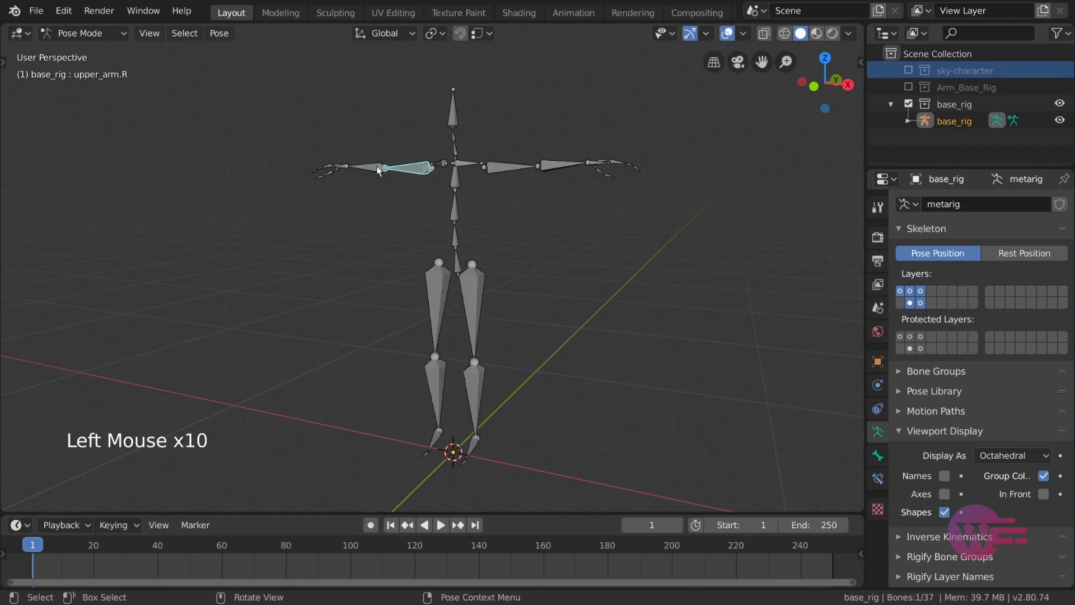
pyautogui.click(341, 165)
pyautogui.click(521, 165)
pyautogui.click(559, 166)
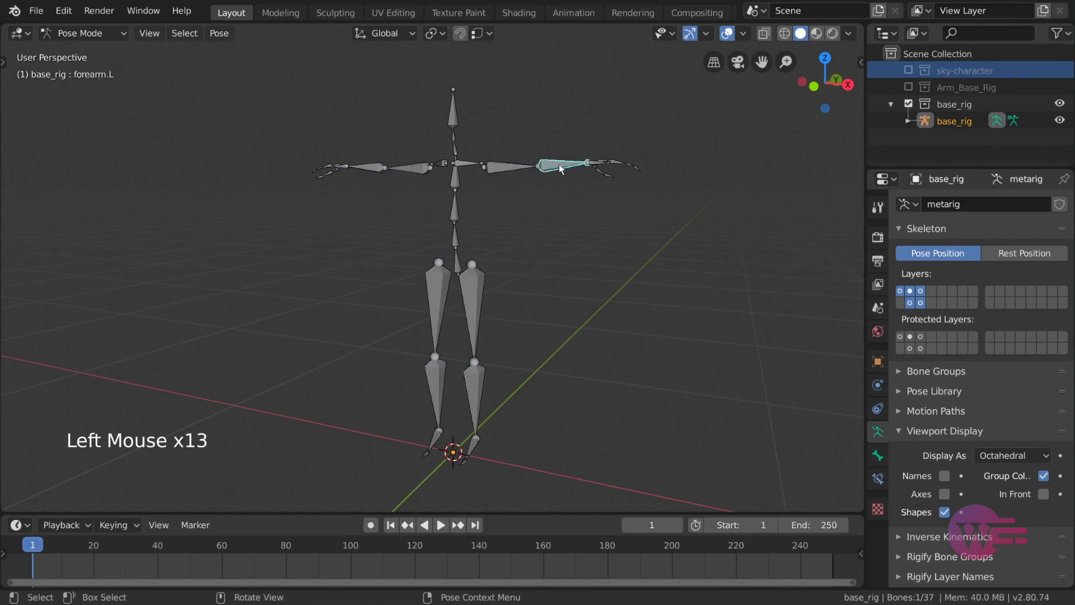
pyautogui.click(609, 163)
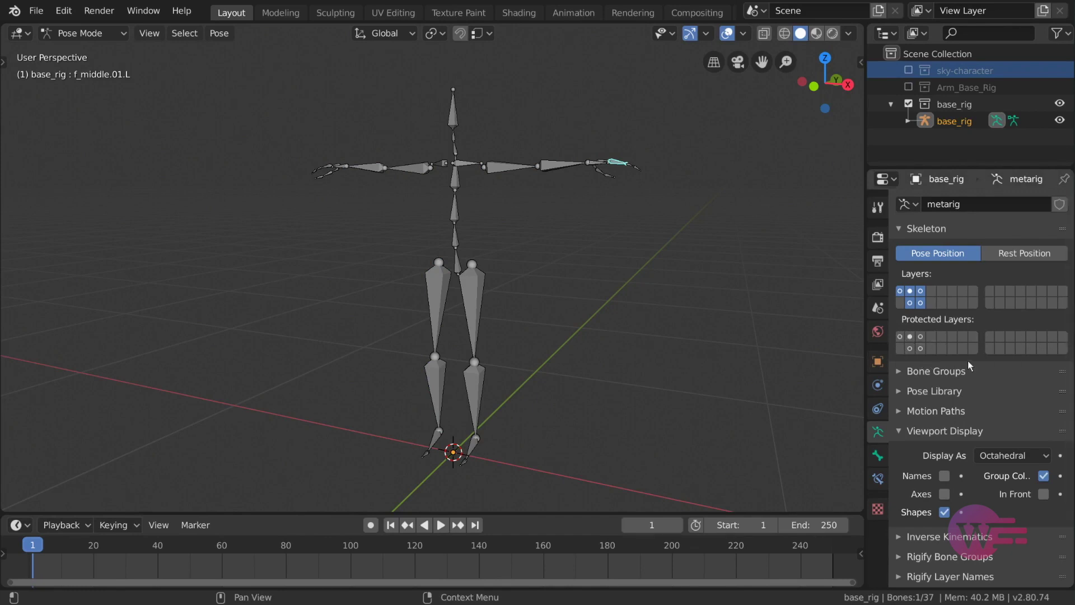
# Step: Enable Protected Layers on the limb layers, including the bottom-row third cell, then select all bones
pyautogui.click(911, 348)
pyautogui.click(911, 348)
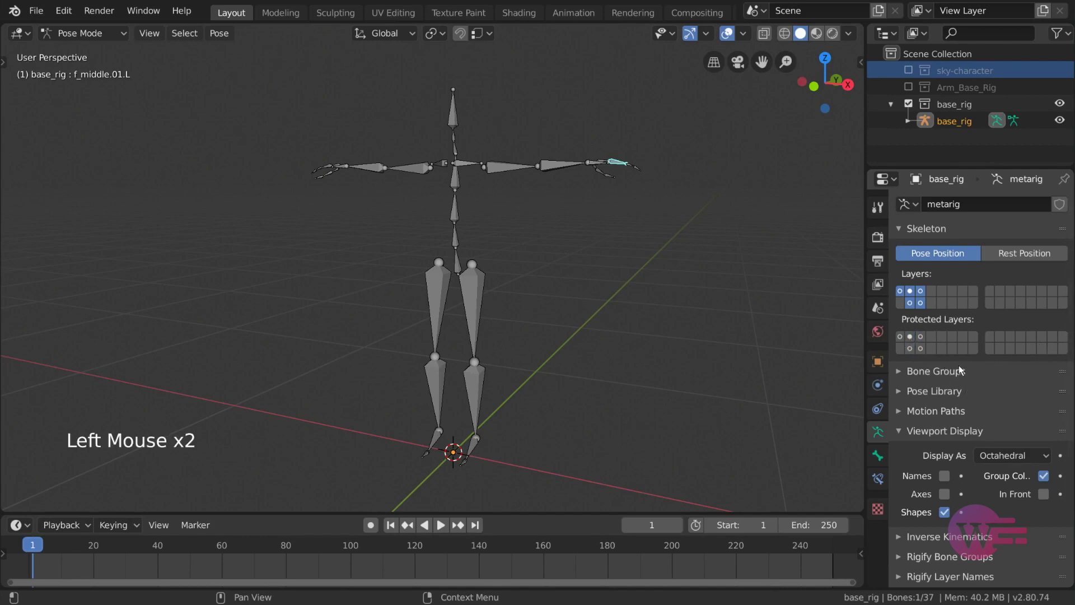
pyautogui.click(921, 348)
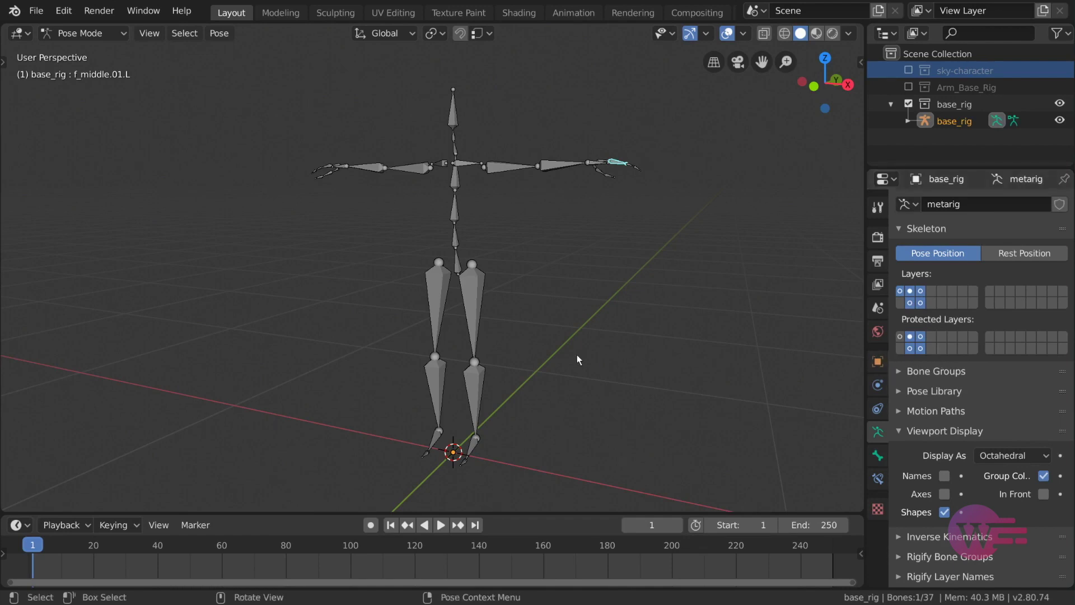
pyautogui.press('a')
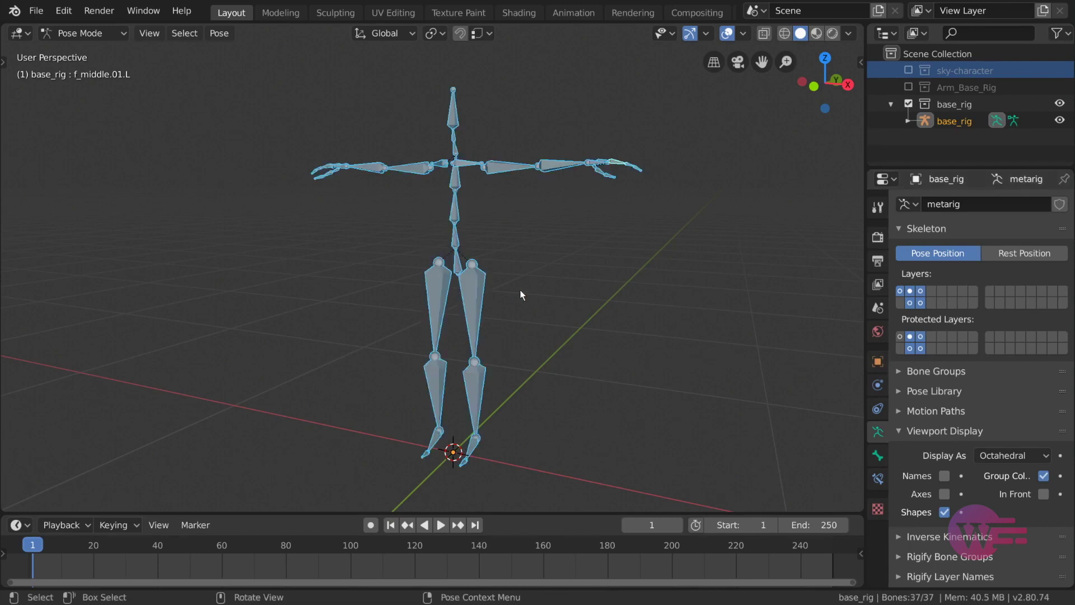
# Step: Deselect all bones and expand the empty Bone Groups panel
pyautogui.hotkey('alt', 'a')
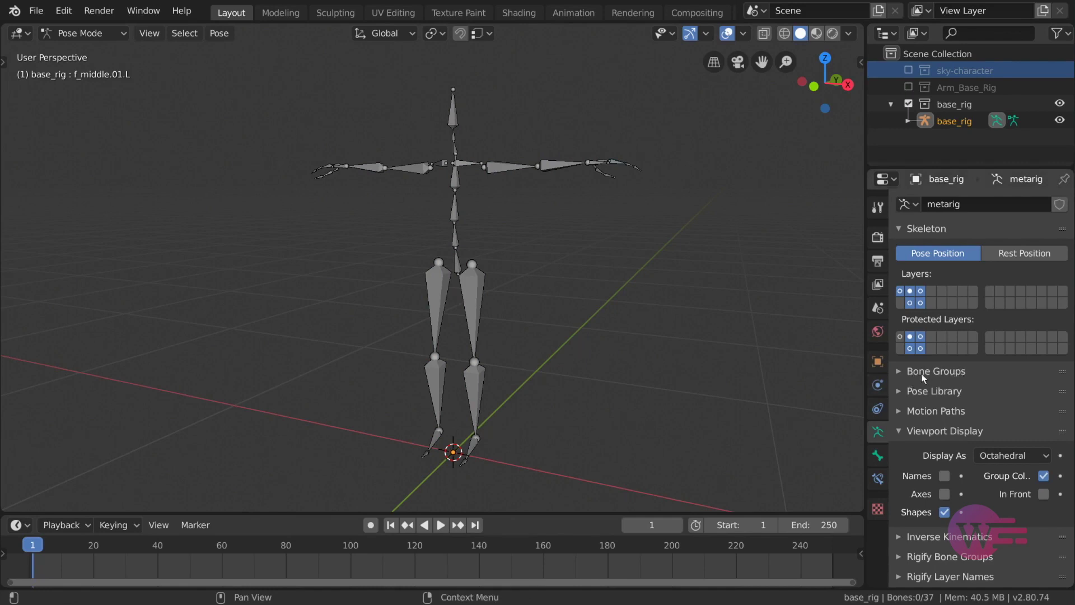
pyautogui.click(951, 372)
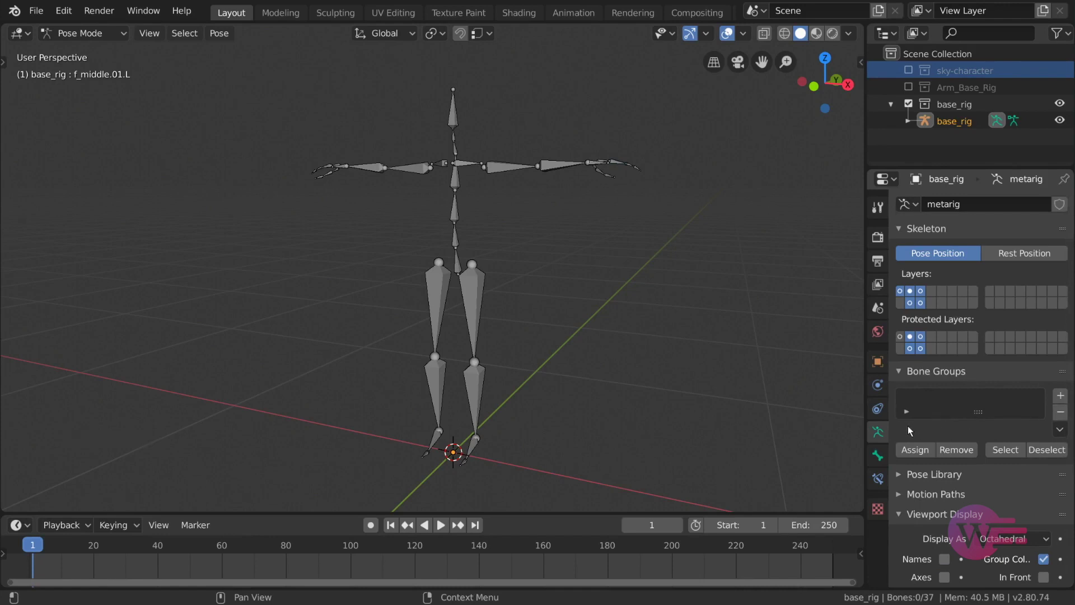
# Step: Add a new bone group to base_rig and name it Left
pyautogui.click(1060, 395)
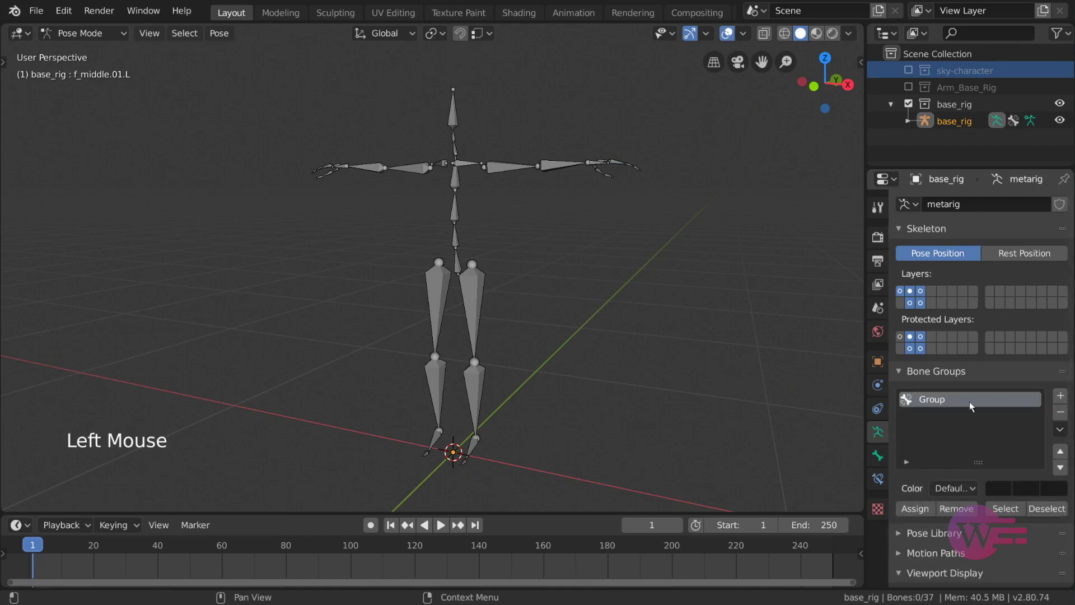
pyautogui.click(940, 399)
pyautogui.doubleClick(940, 399)
pyautogui.write('Left')
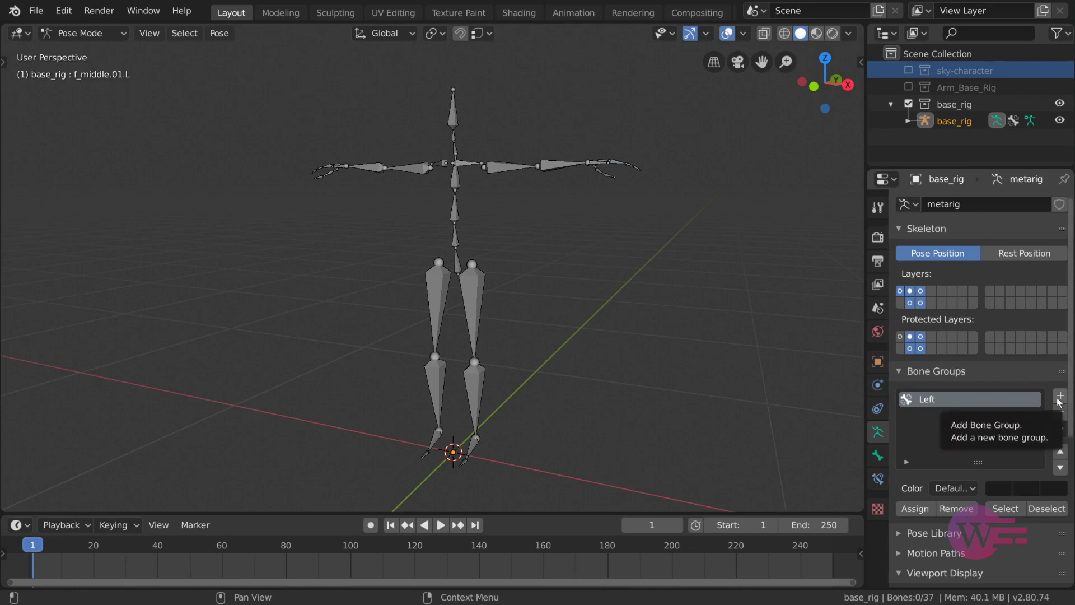
# Step: Add a second bone group and rename it Right
pyautogui.click(1060, 396)
pyautogui.click(943, 418)
pyautogui.doubleClick(943, 418)
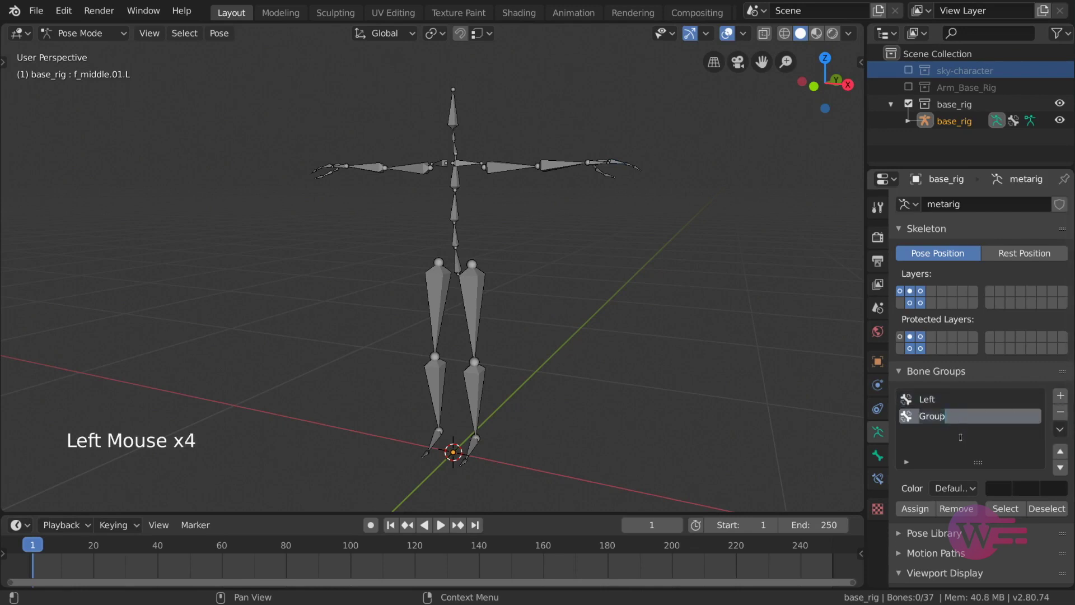
pyautogui.write('Right')
# Step: Select the left arm, hand fingers and leg bones and assign them to the Left group
pyautogui.click(477, 303)
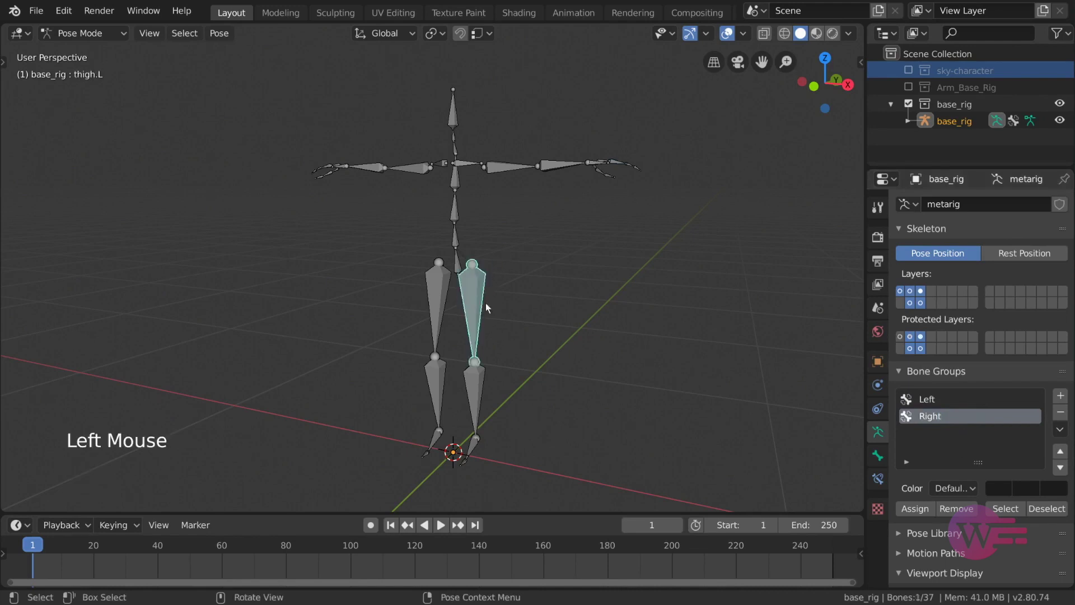
pyautogui.click(514, 169)
pyautogui.keyDown('shift'); pyautogui.click(553, 164); pyautogui.keyUp('shift')
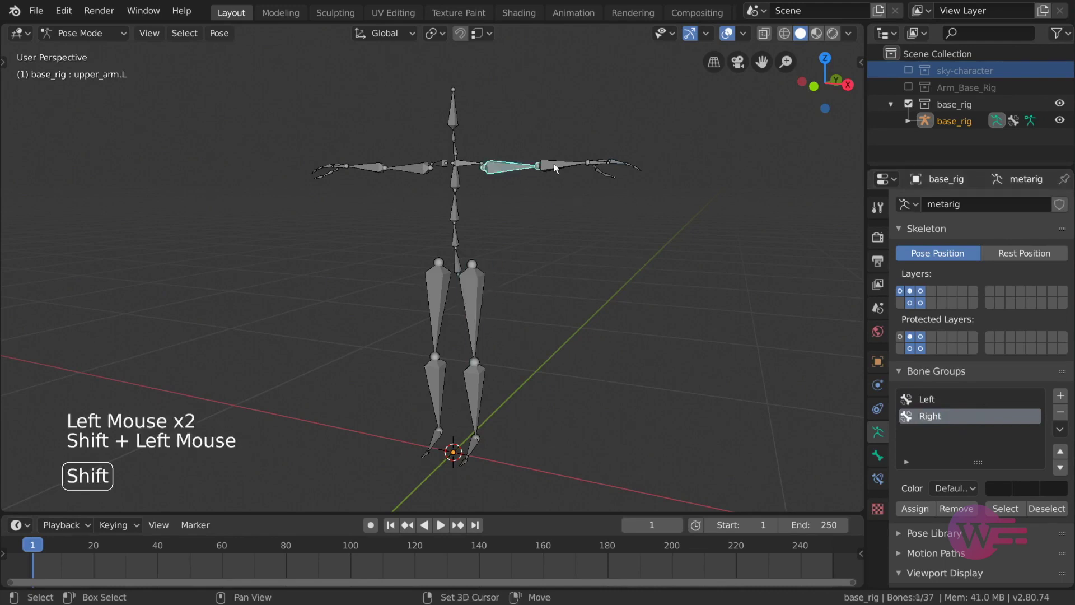
pyautogui.press('b')
pyautogui.moveTo(576, 136); pyautogui.dragTo(667, 208)
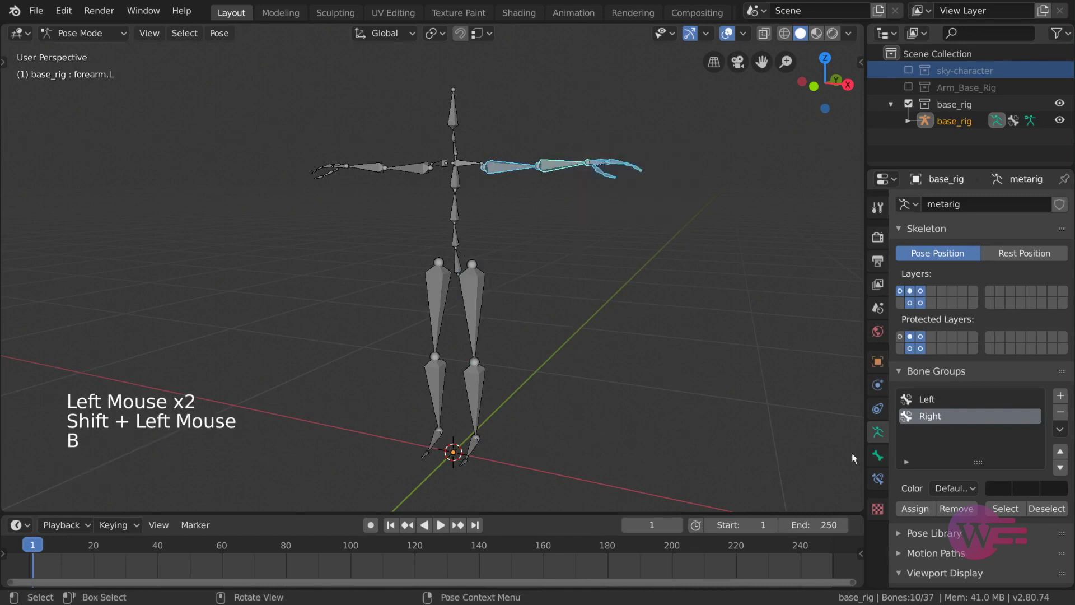
pyautogui.press('b')
pyautogui.moveTo(461, 299); pyautogui.dragTo(525, 400)
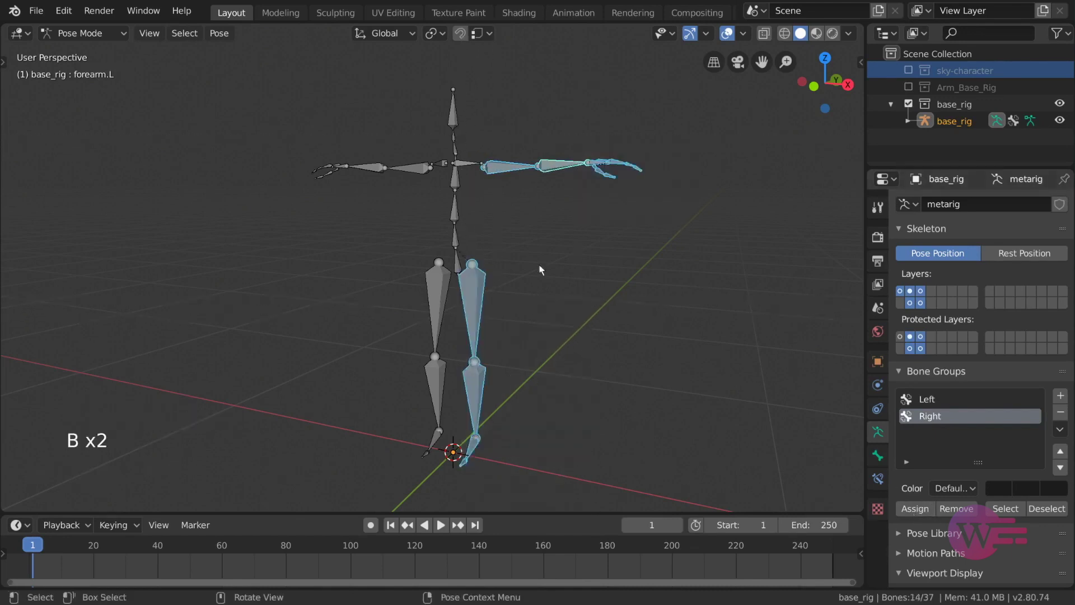
pyautogui.click(927, 398)
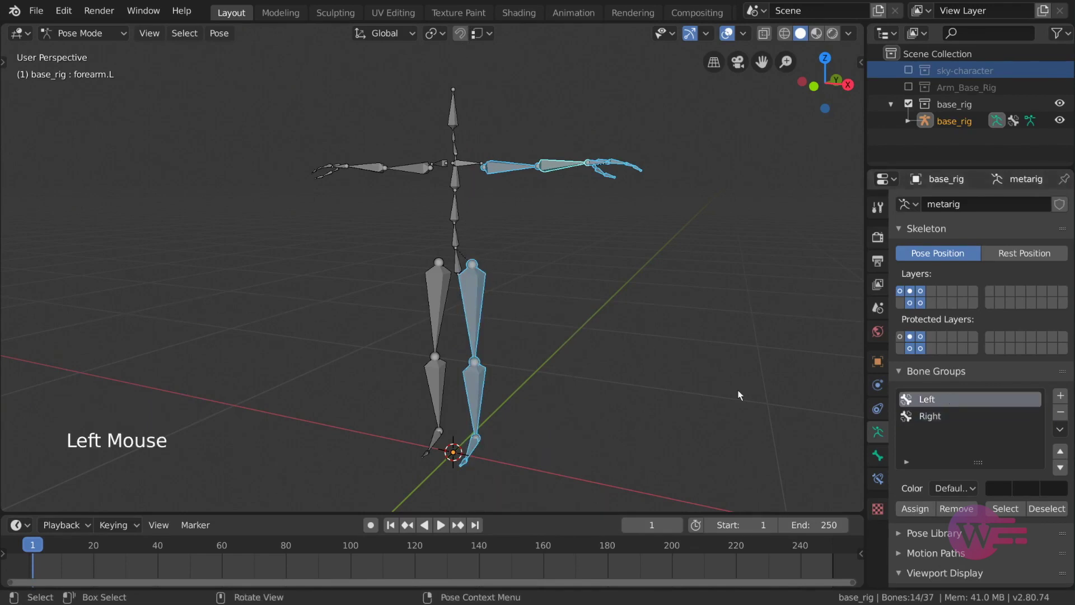
pyautogui.click(916, 509)
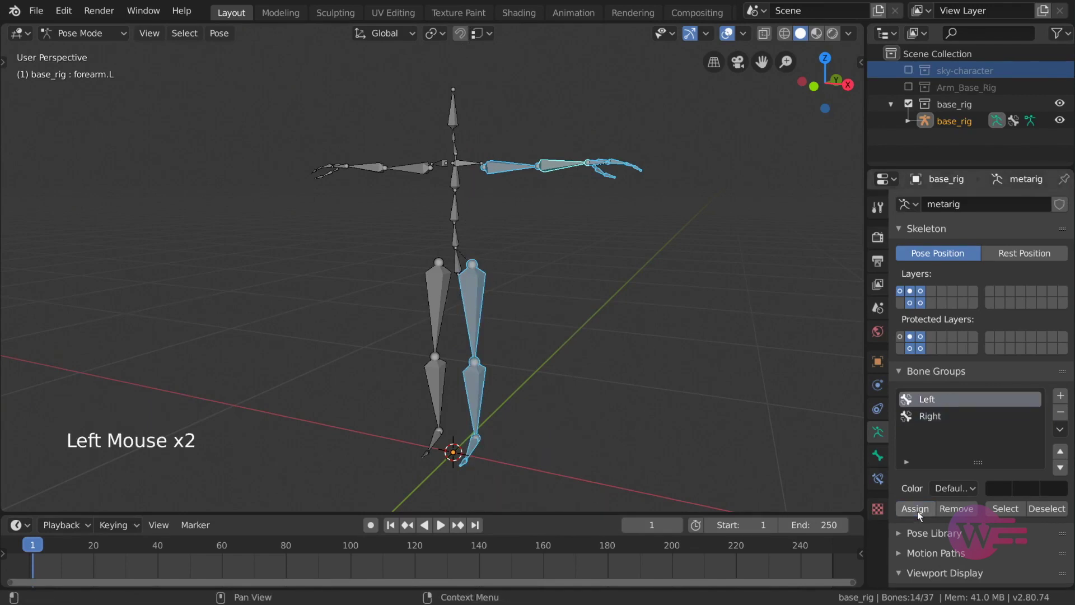
# Step: Select the right arm, hand and leg bones and assign them to the Right group
pyautogui.click(417, 169)
pyautogui.press('b')
pyautogui.moveTo(412, 150); pyautogui.dragTo(312, 182)
pyautogui.press('b')
pyautogui.moveTo(396, 245); pyautogui.dragTo(455, 489)
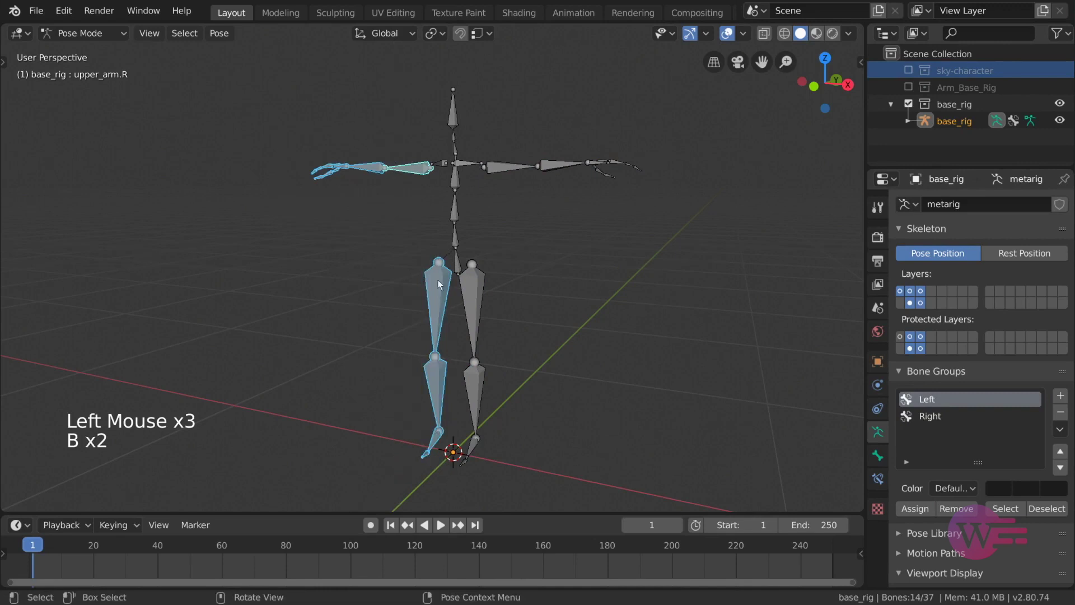
pyautogui.click(955, 421)
pyautogui.click(926, 506)
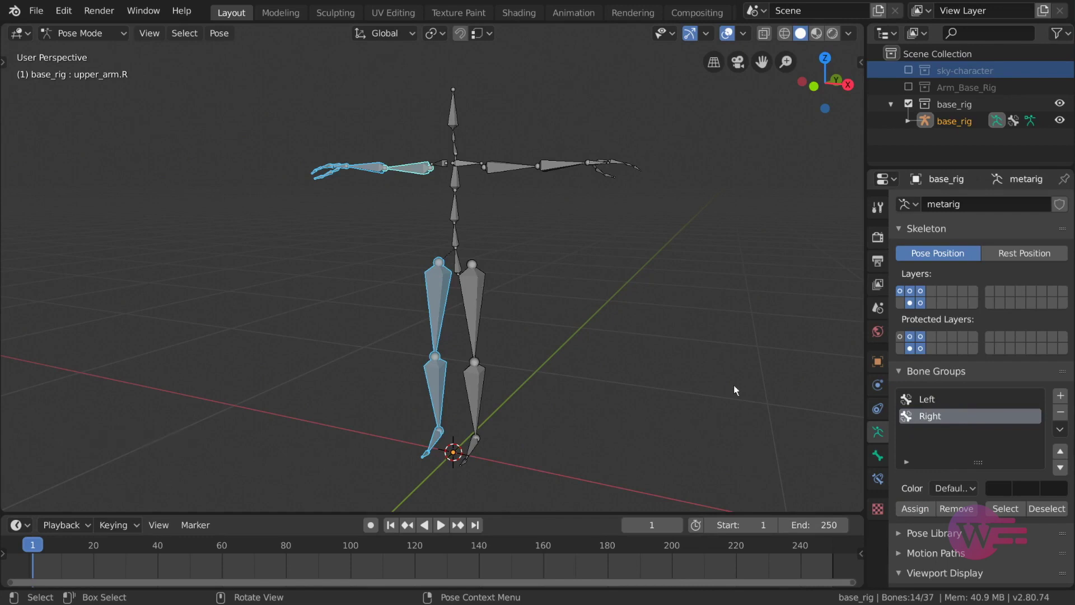
# Step: Deselect all, then check the Left and Right groups by selecting and deselecting their bones
pyautogui.hotkey('alt', 'a')
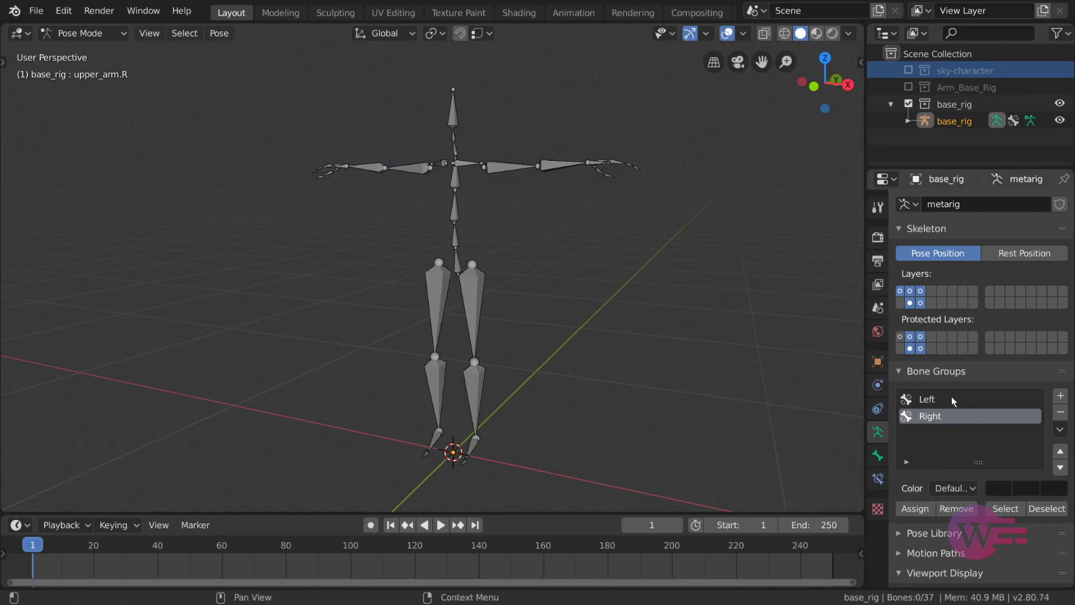
pyautogui.click(966, 398)
pyautogui.click(999, 508)
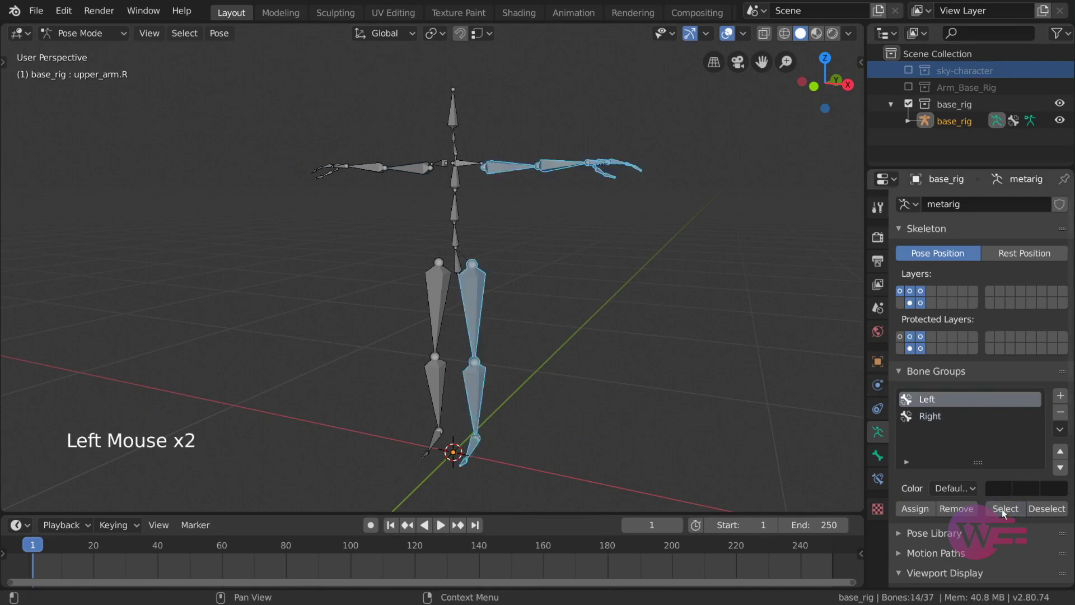
pyautogui.click(1046, 508)
pyautogui.click(975, 416)
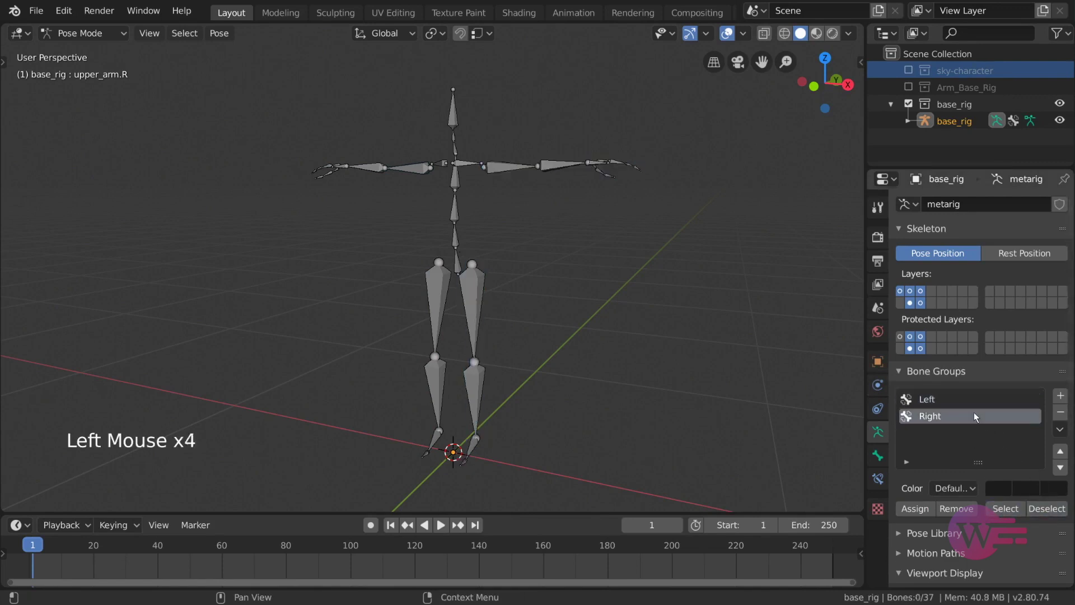
pyautogui.click(1001, 508)
pyautogui.click(1036, 509)
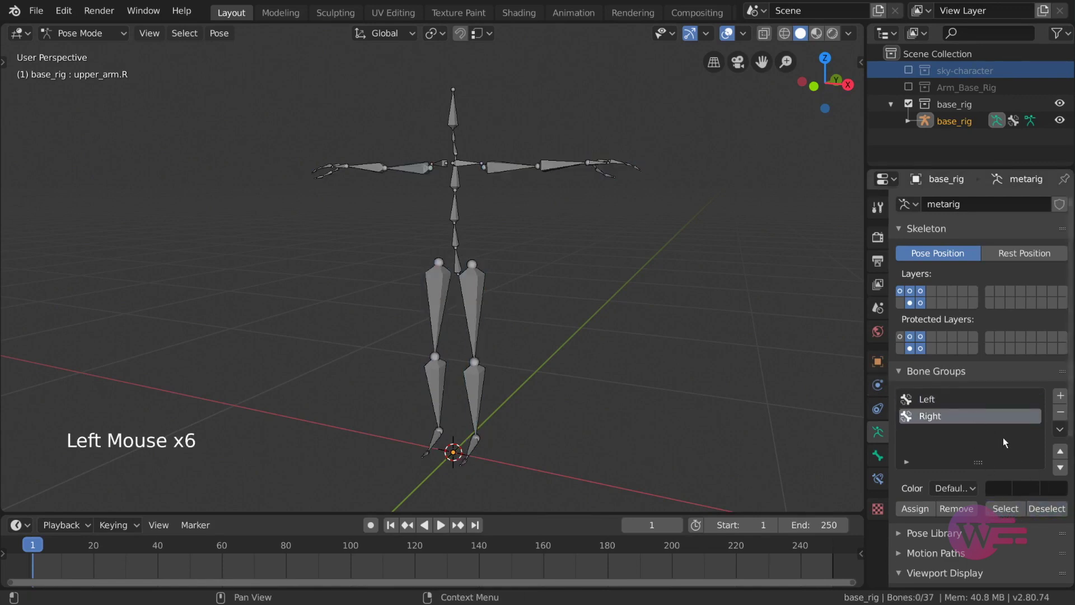
pyautogui.click(980, 401)
pyautogui.click(982, 415)
pyautogui.click(1007, 507)
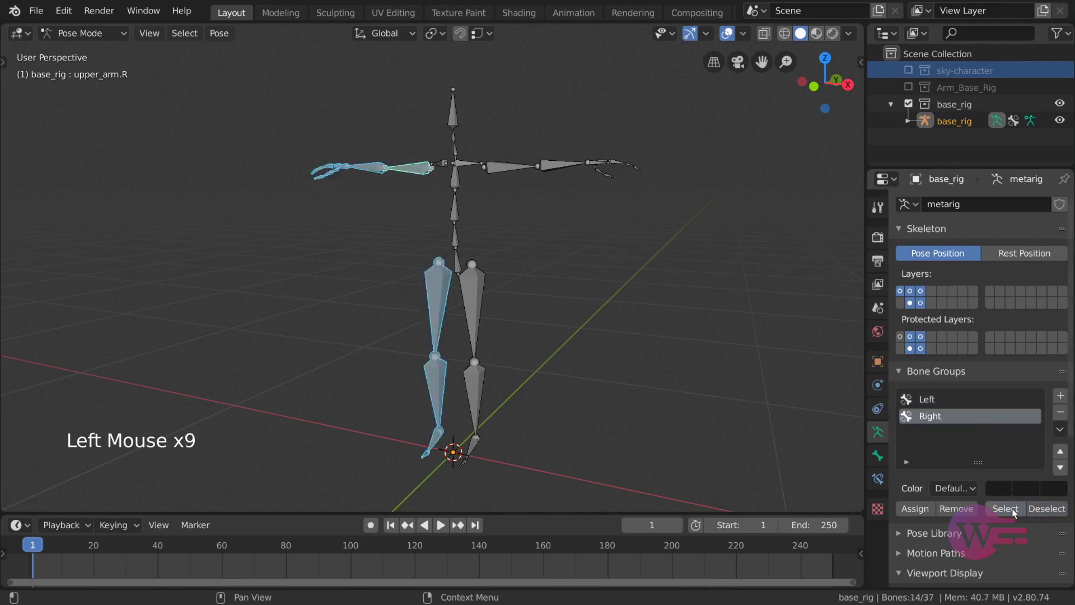
pyautogui.click(1046, 509)
pyautogui.click(978, 399)
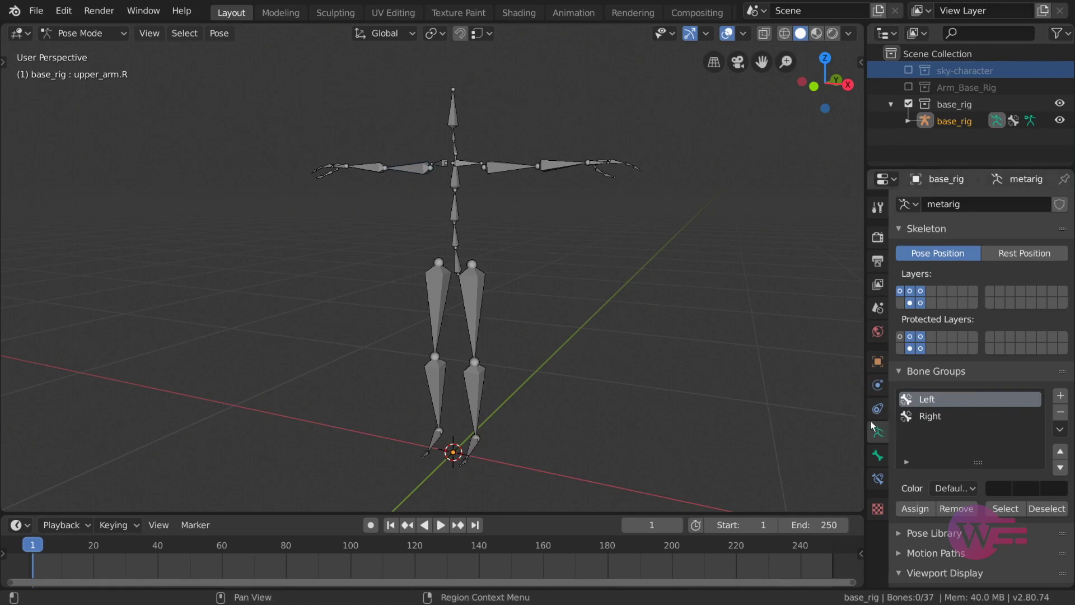
# Step: Give the Left bone group the red 01 - Theme Color Set
pyautogui.click(942, 416)
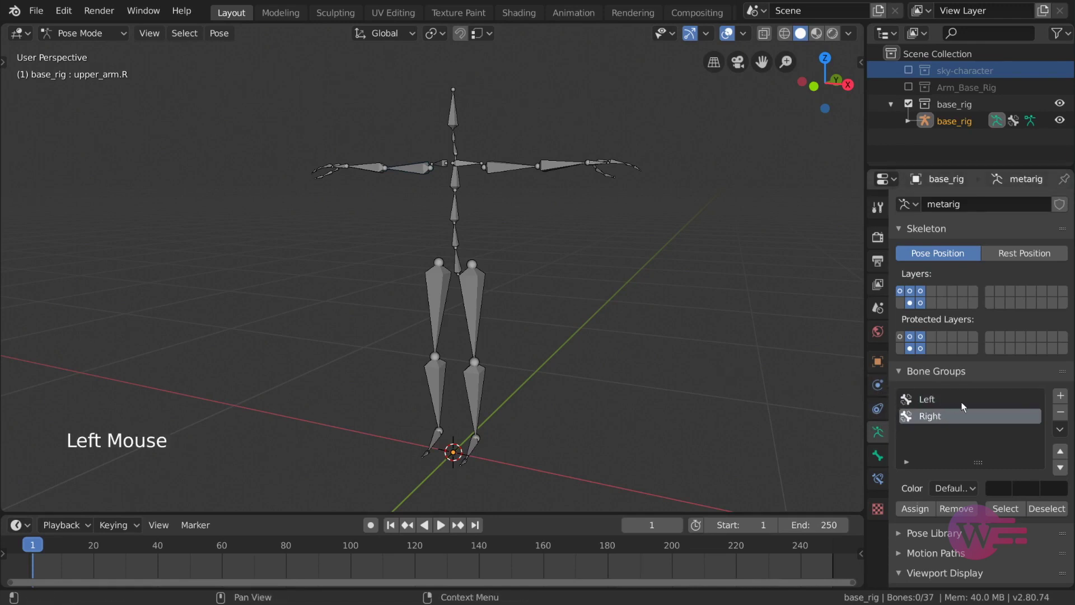
pyautogui.click(988, 400)
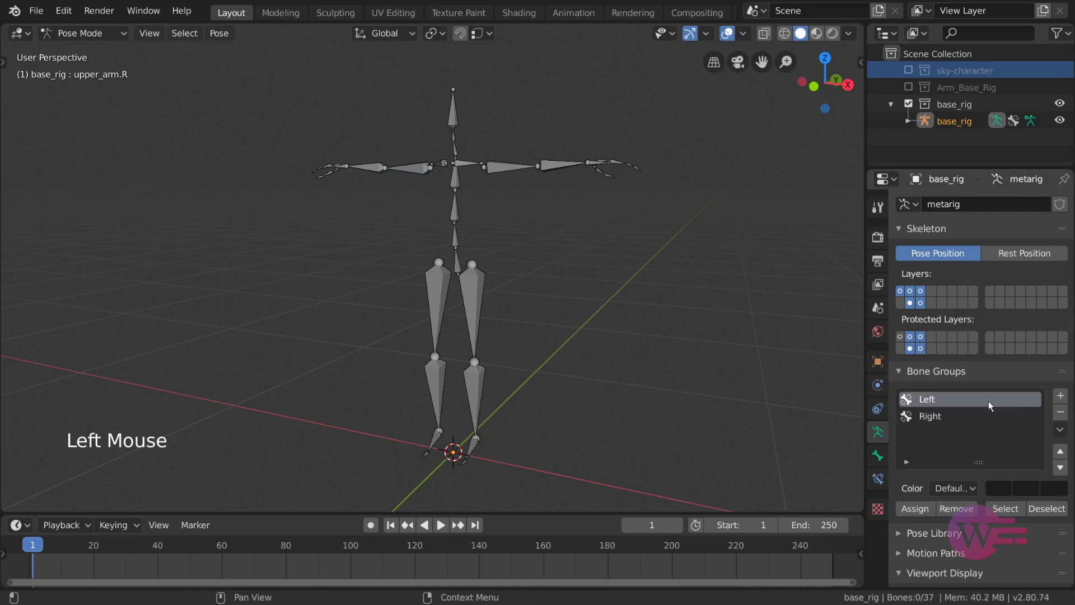
pyautogui.click(972, 488)
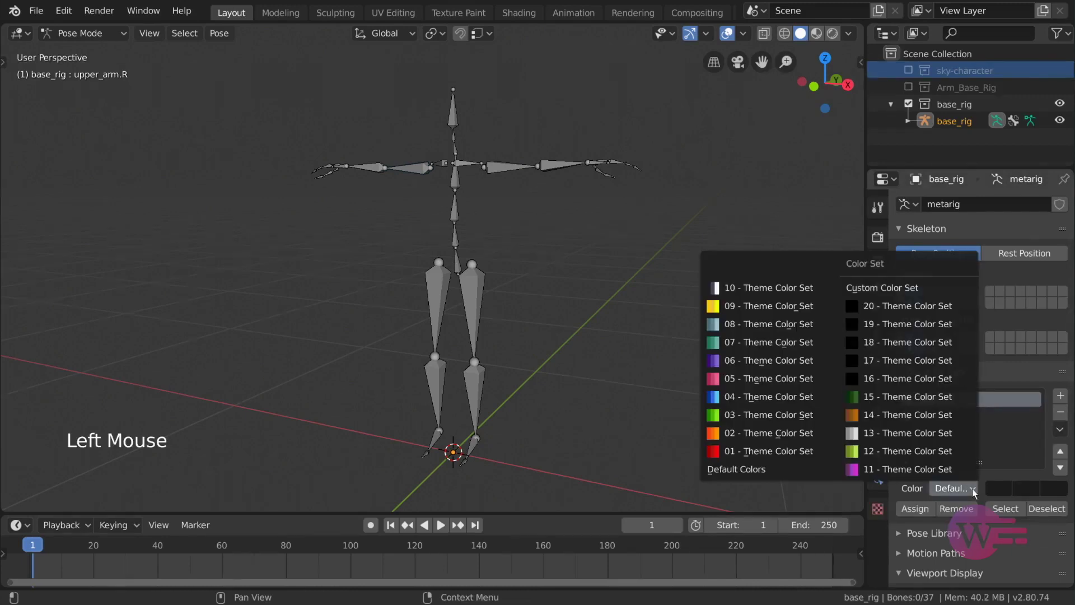
pyautogui.click(821, 451)
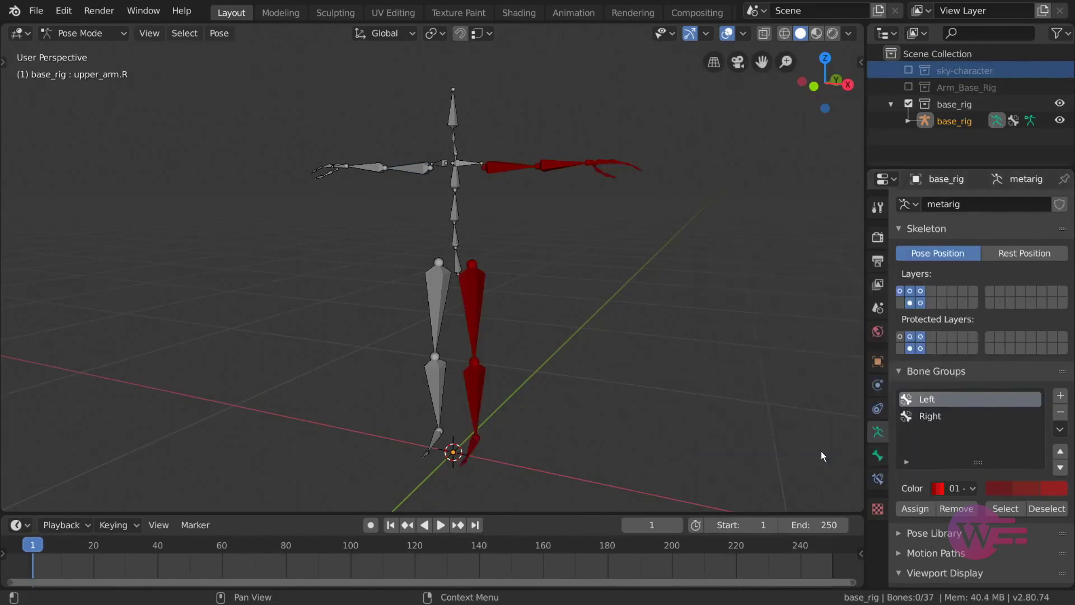
# Step: Try custom purple colours on the Left group, then restore the red 01 theme set
pyautogui.click(960, 489)
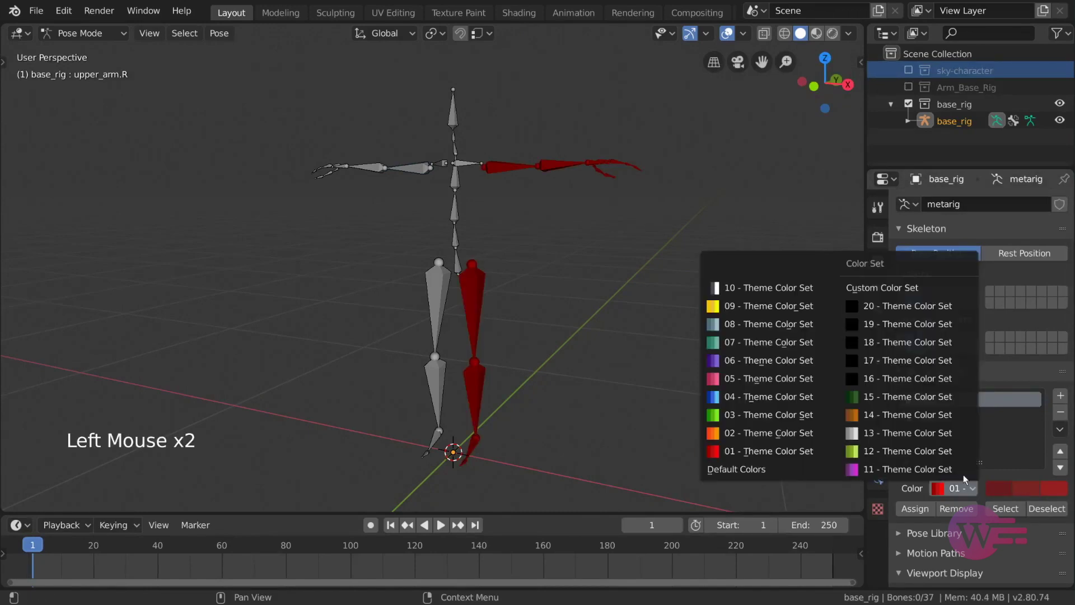
pyautogui.click(915, 289)
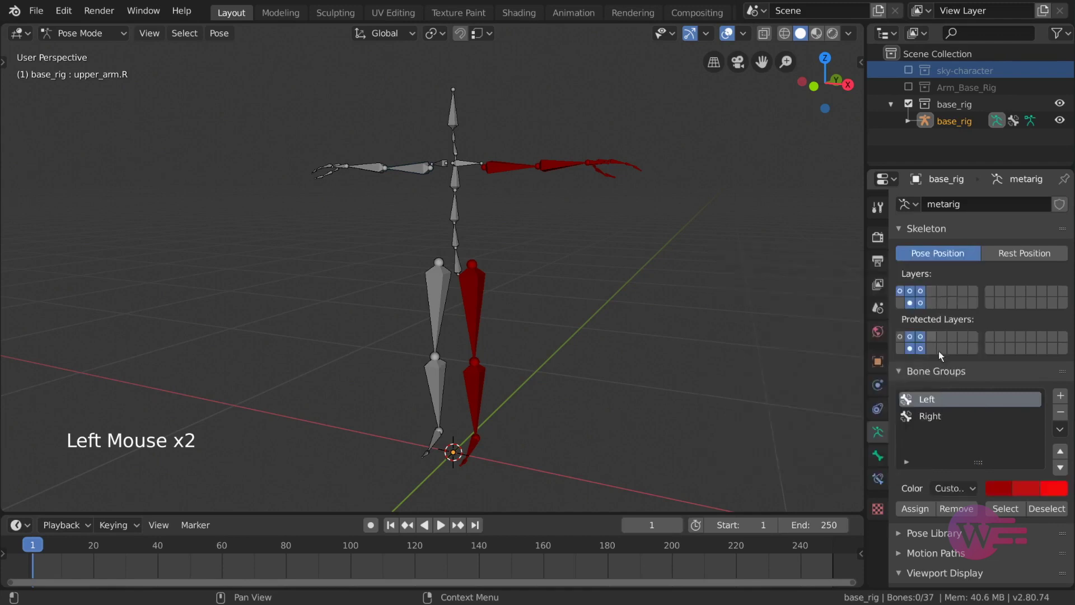
pyautogui.moveTo(825, 72); pyautogui.dragTo(829, 71)
pyautogui.click(1026, 488)
pyautogui.click(984, 308)
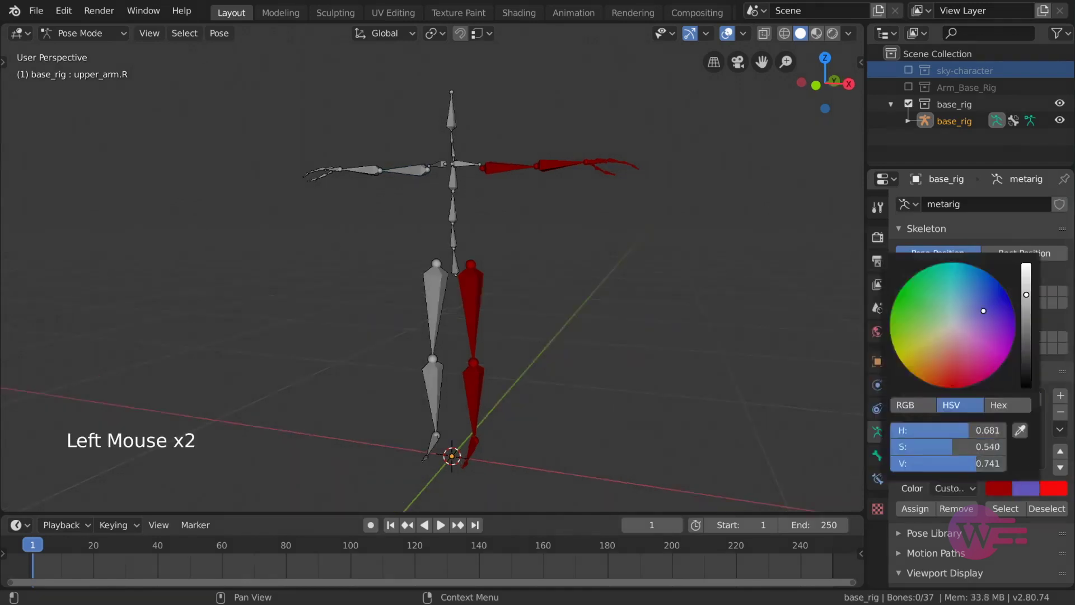
pyautogui.click(1054, 489)
pyautogui.click(989, 384)
pyautogui.click(991, 489)
pyautogui.click(955, 308)
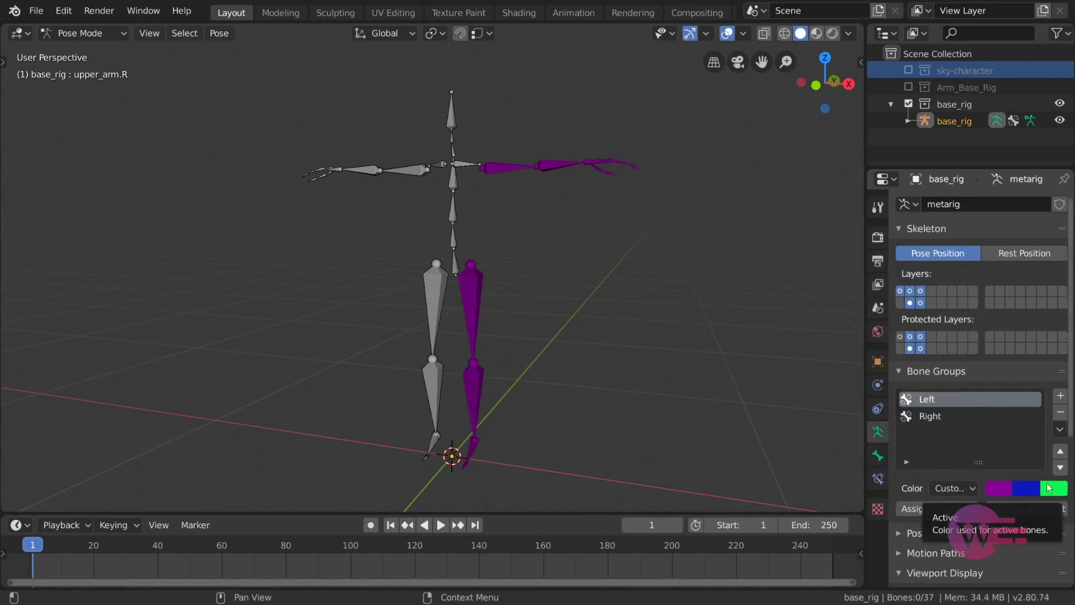
pyautogui.click(953, 488)
pyautogui.click(772, 451)
# Step: Give the Right bone group the blue 04 - Theme Color Set
pyautogui.click(941, 417)
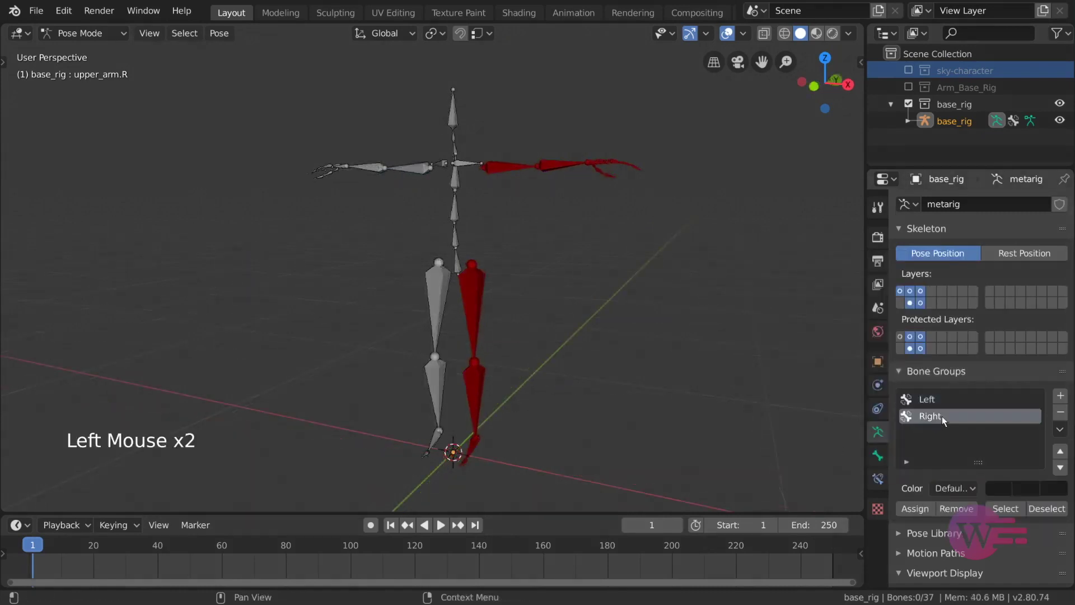
pyautogui.moveTo(948, 489); pyautogui.dragTo(768, 397)
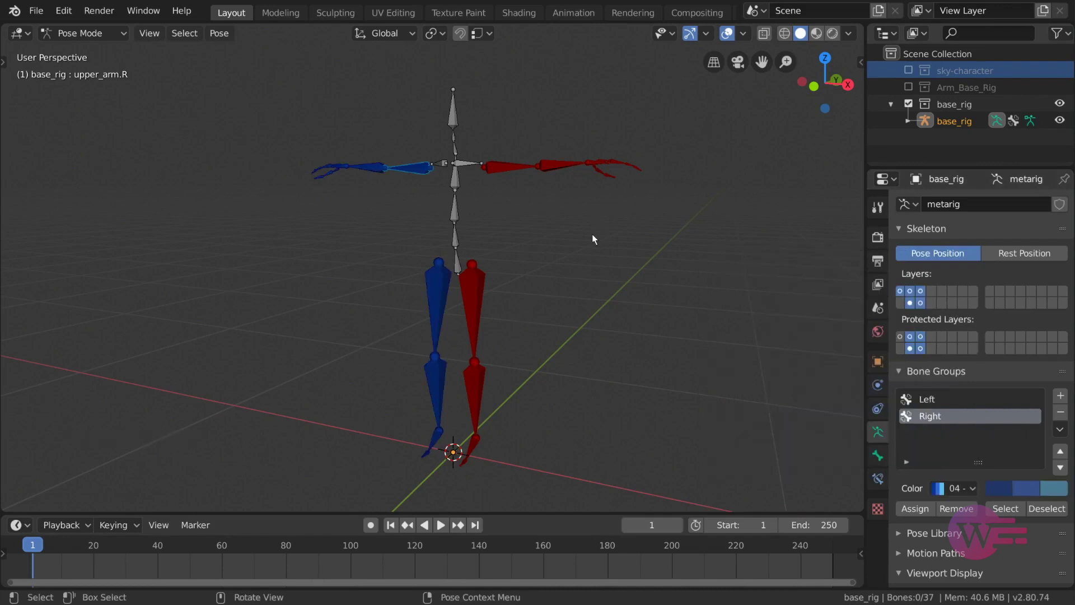
pyautogui.moveTo(602, 296)
pyautogui.mouseDown(button='middle')
pyautogui.moveTo(640, 295)
pyautogui.moveTo(608, 288)
pyautogui.mouseUp(button='middle')
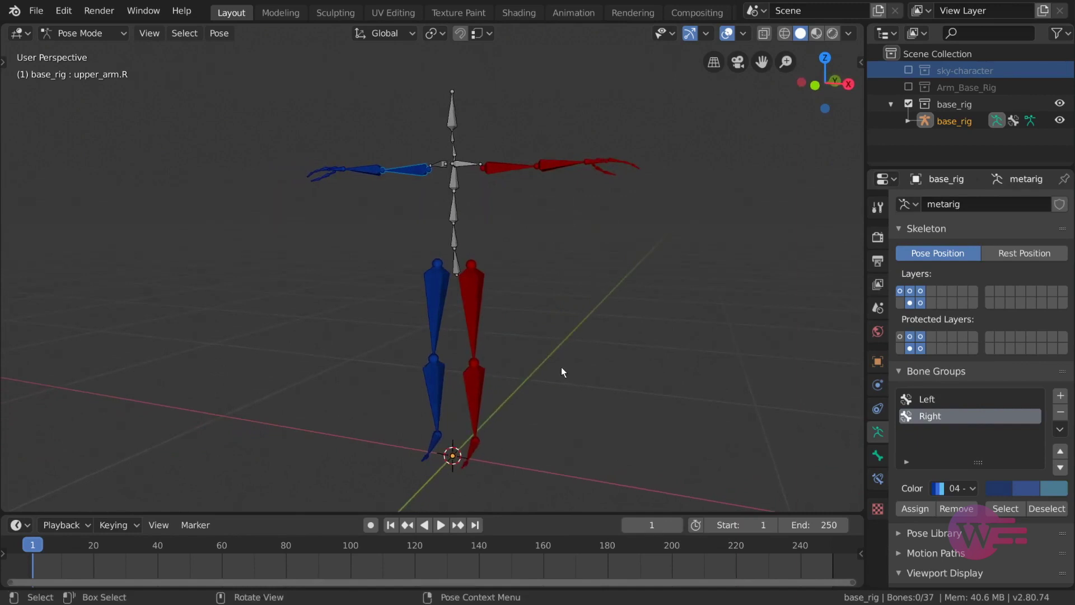
# Step: Test assigning spine.002 to Left and Right, remove it again, then select and deselect all bones
pyautogui.click(453, 234)
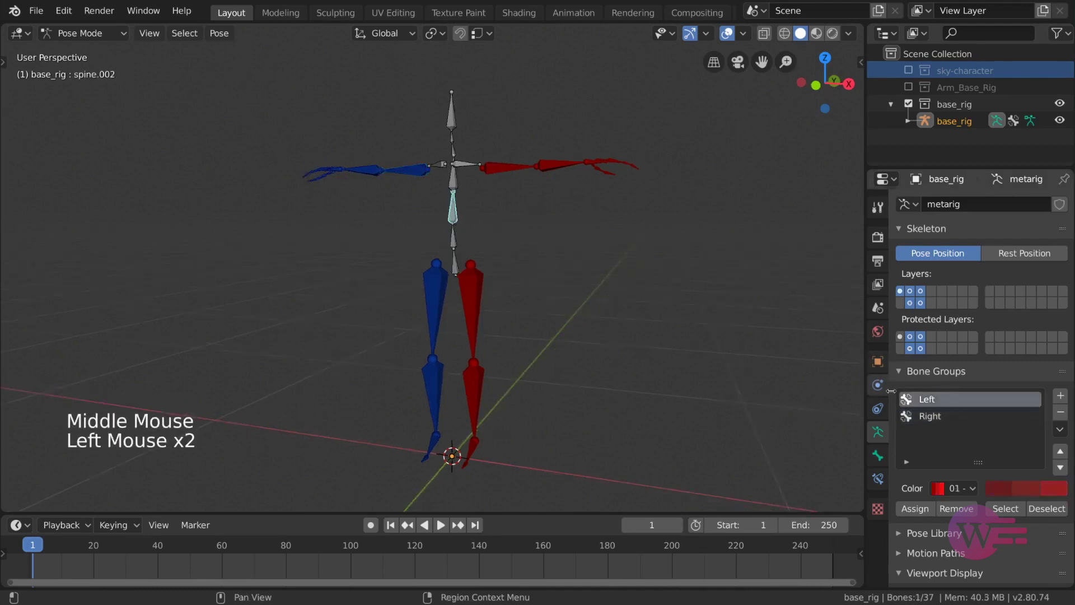
pyautogui.click(938, 502)
pyautogui.click(944, 416)
pyautogui.click(923, 505)
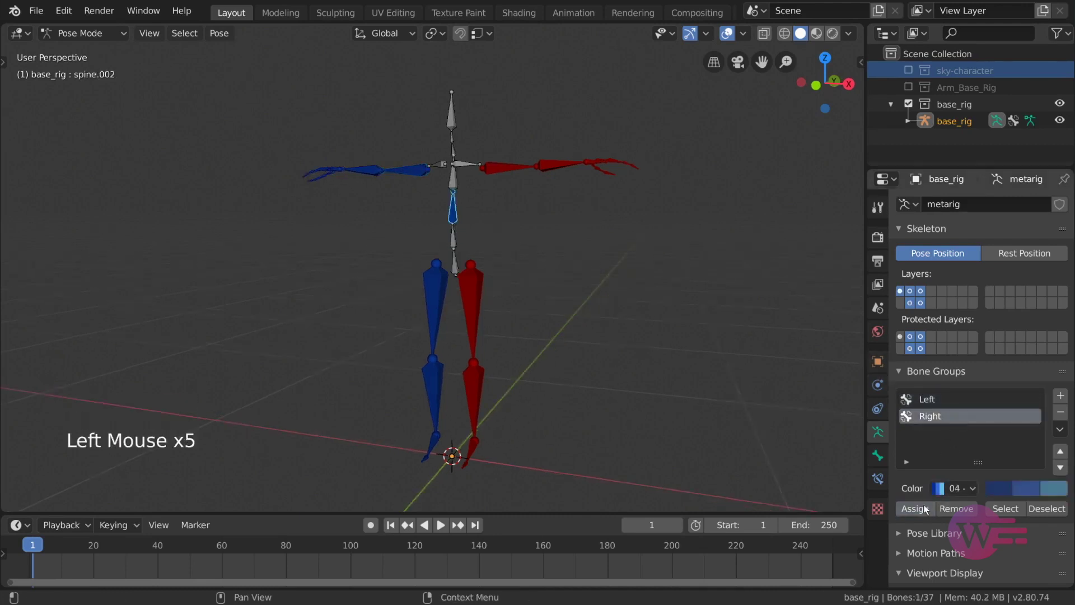
pyautogui.click(960, 399)
pyautogui.click(926, 504)
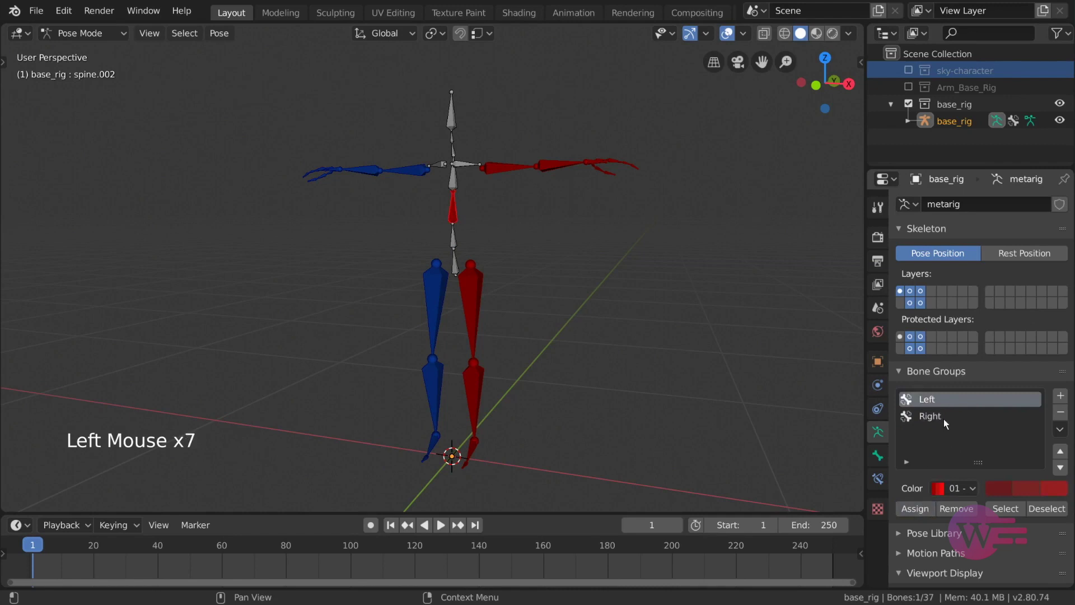
pyautogui.click(943, 419)
pyautogui.click(925, 509)
pyautogui.click(951, 504)
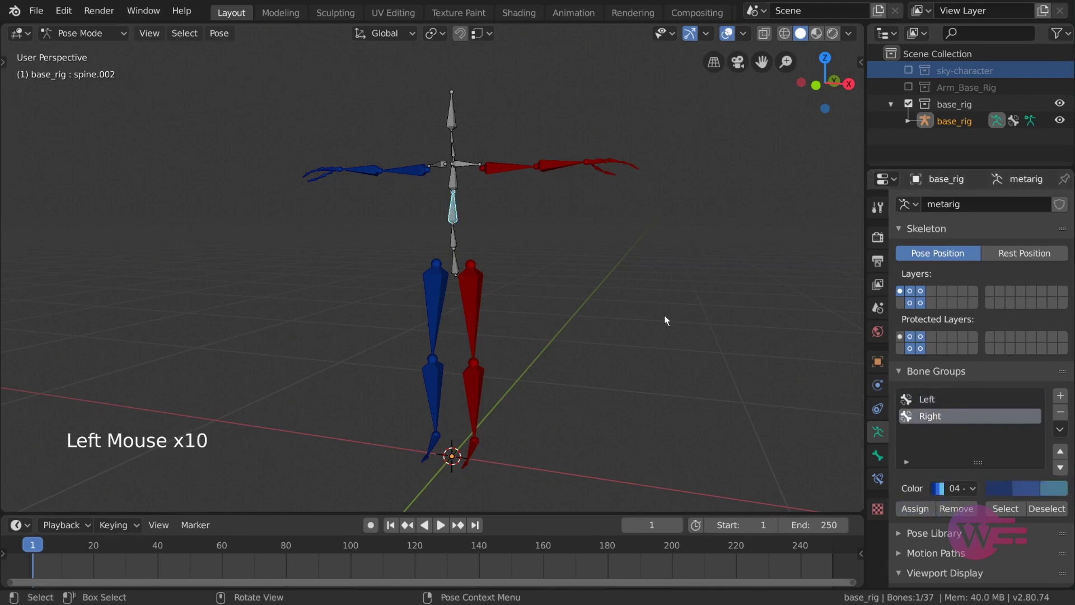
pyautogui.press('a')
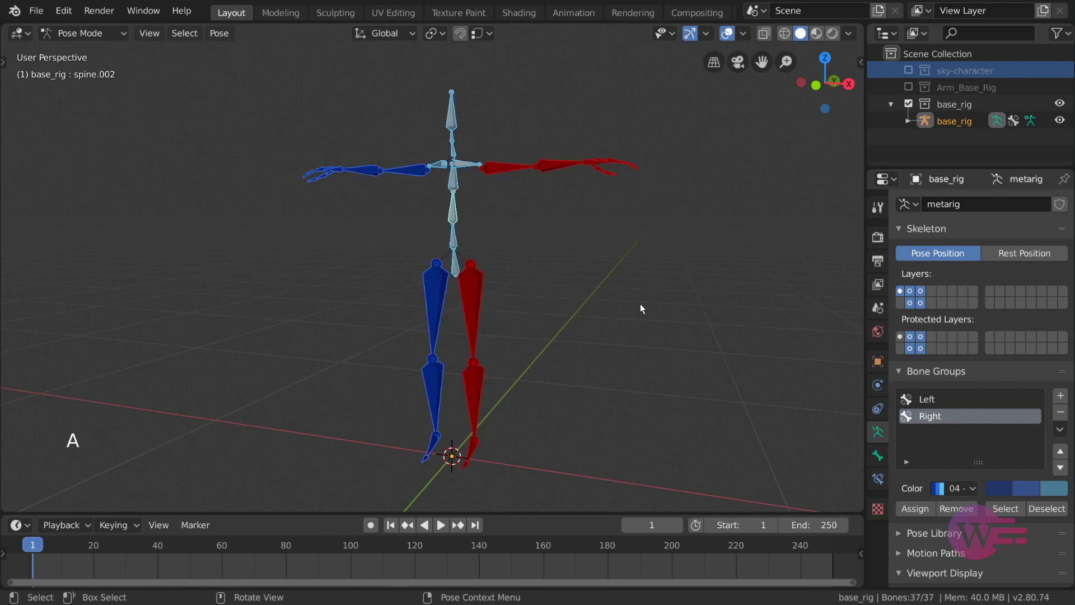
pyautogui.hotkey('alt', 'a')
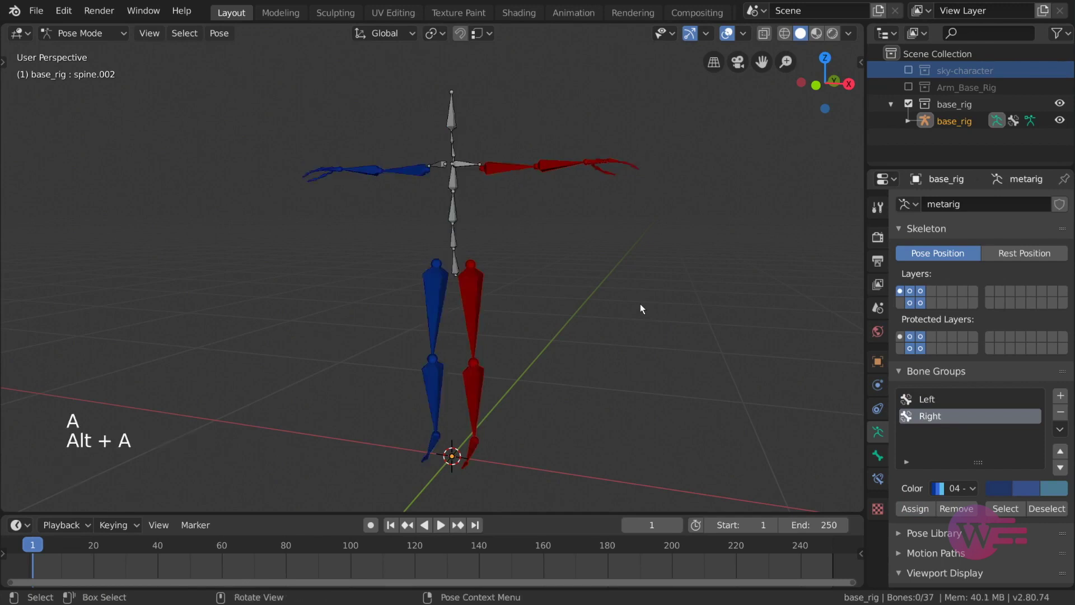